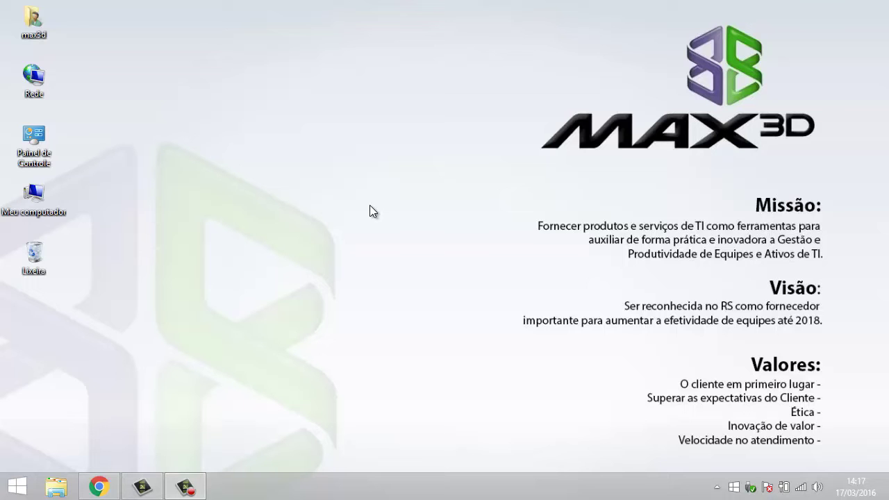
Step: Sign in to the ADOTI web console at servidor-max3d:52653 with the administrator account and password
click(99, 490)
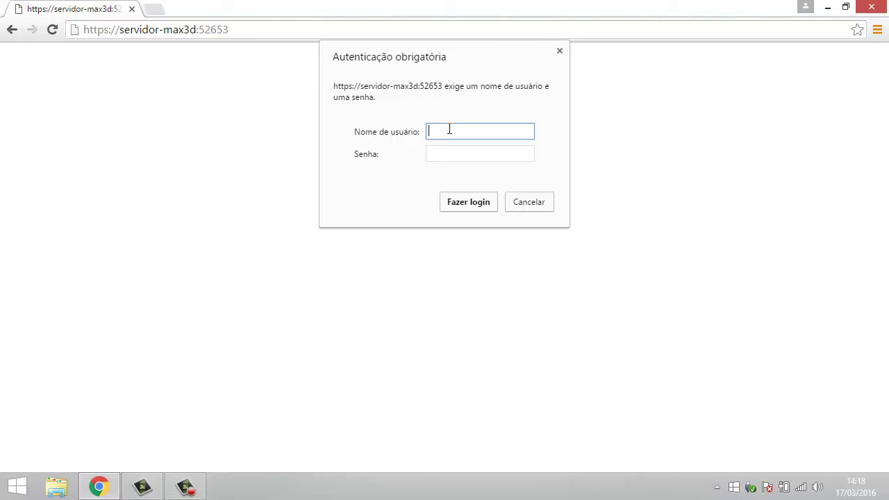
text(administrador)
key(Tab)
text(**********)
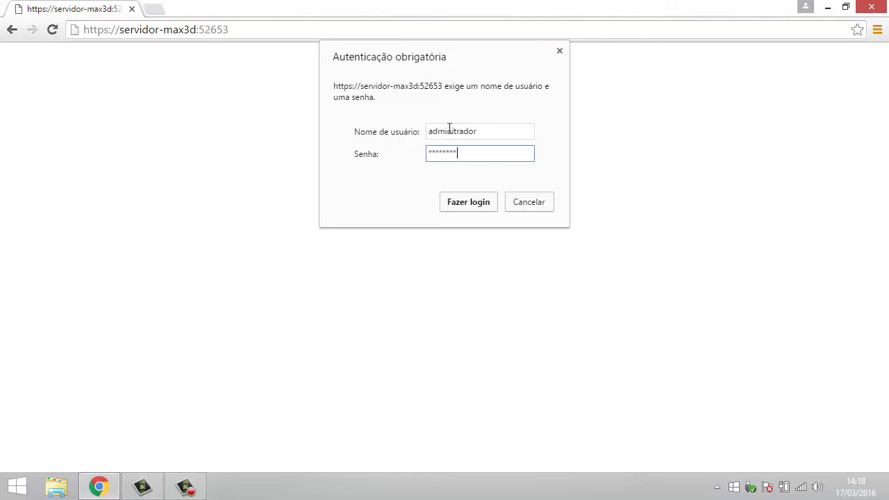
key(Return)
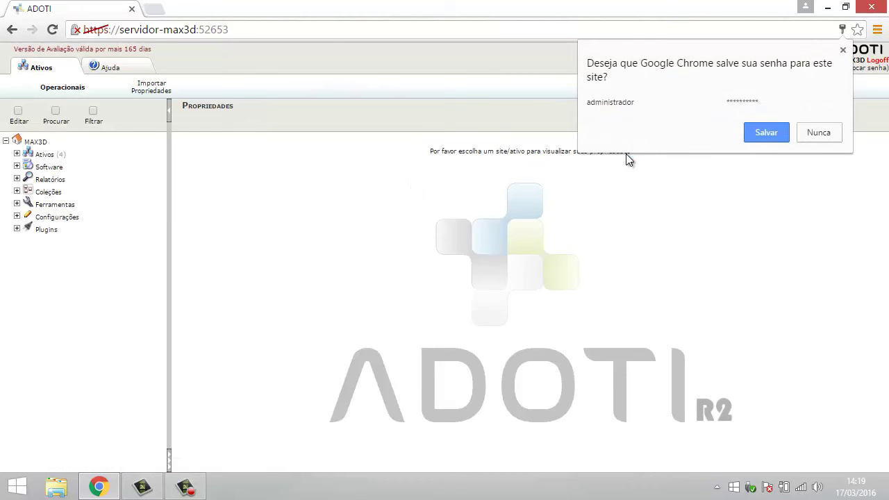
Step: Decline saving the password, then expand Ativos > Computadores to list the four computers
click(823, 133)
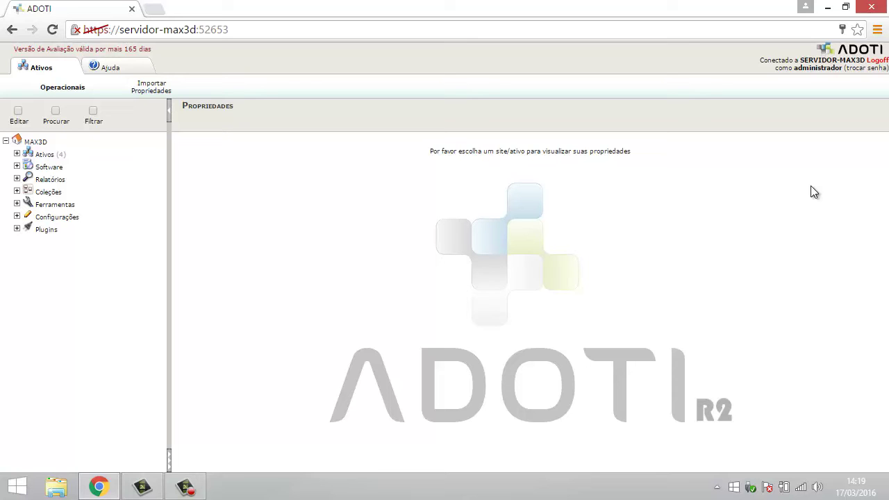
click(17, 154)
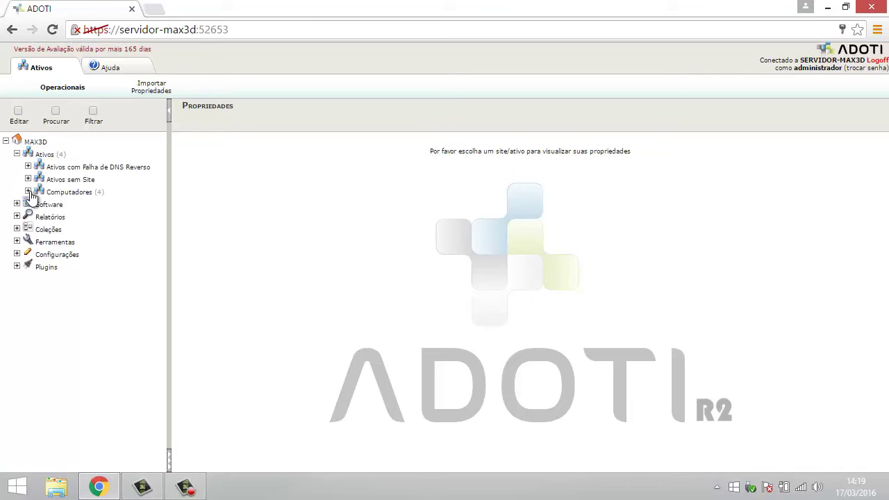
click(28, 192)
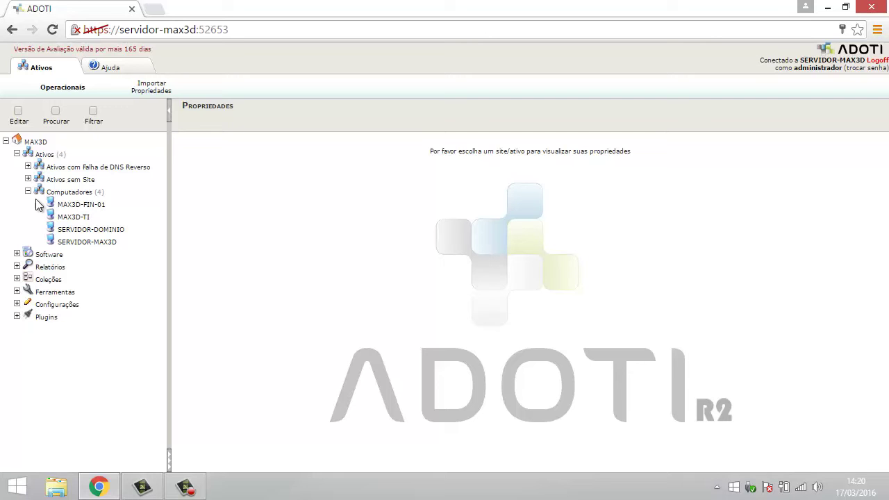
Step: Show MAX3D-FIN-01's Propriedades > Software list and scroll through its 71 registered programs
click(71, 207)
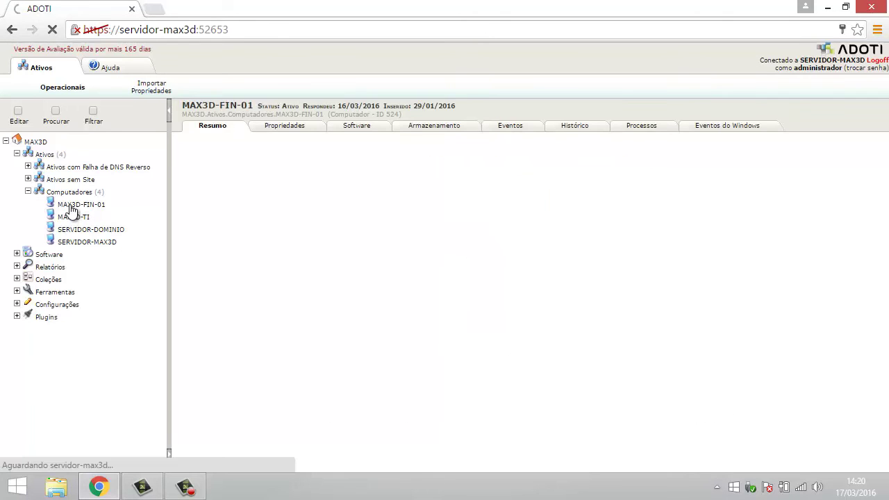
click(303, 129)
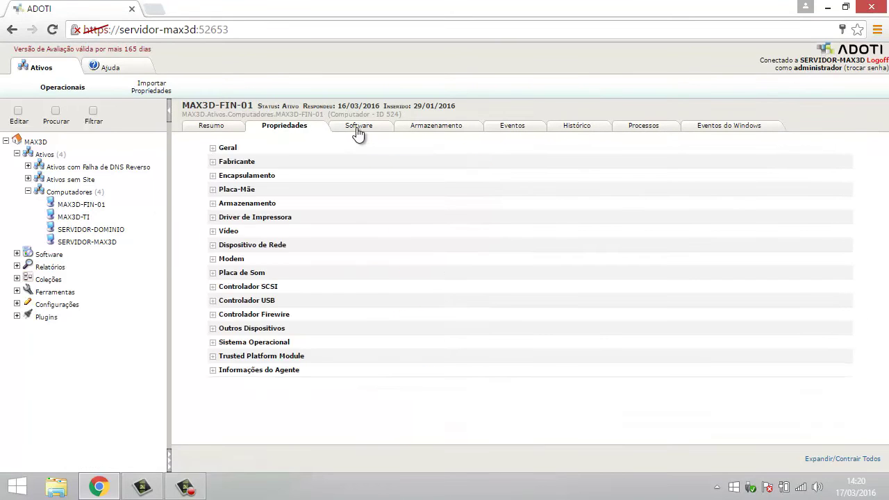
click(364, 134)
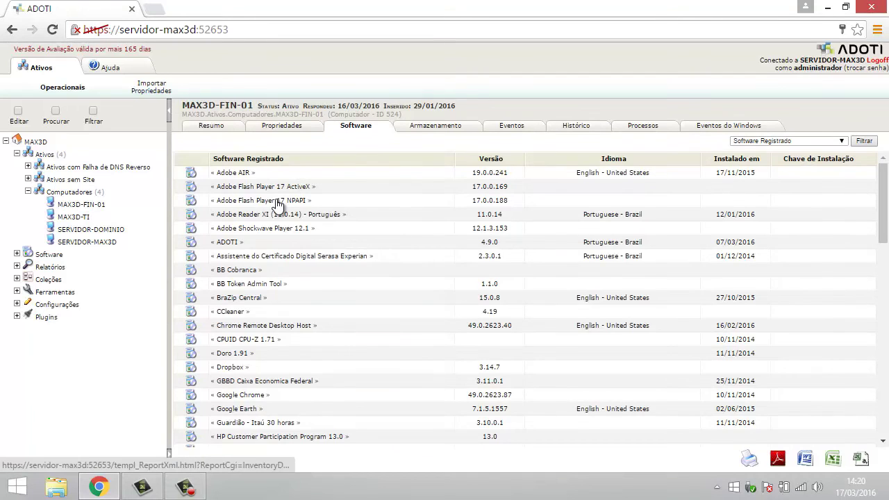
scroll(277, 204, down, 2)
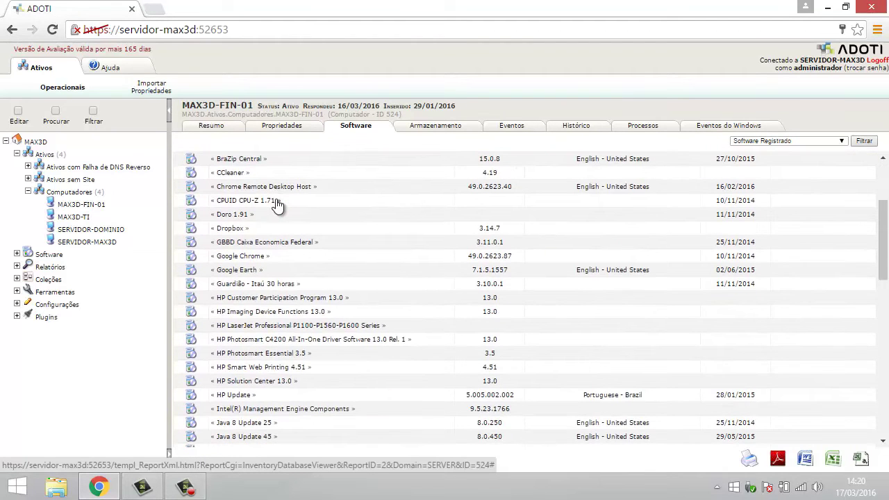
scroll(277, 205, up, 2)
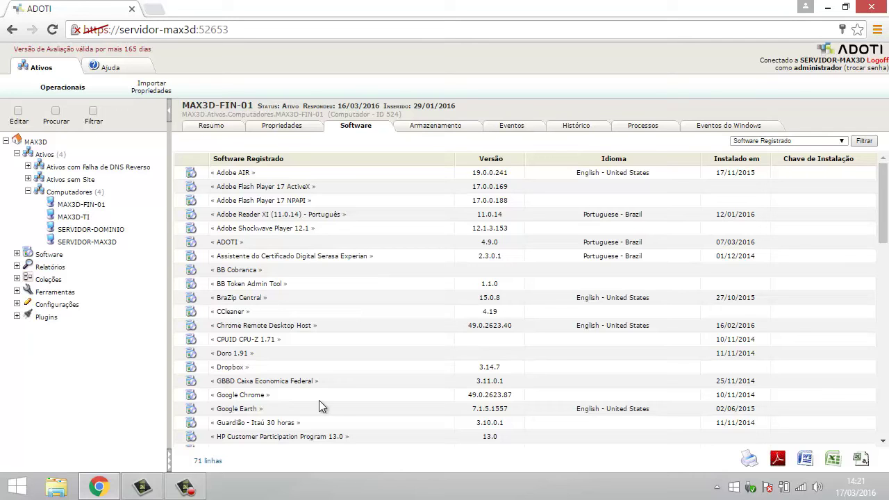
Step: Collapse Computadores and expand Relatórios with its Geral, Restrição de Uso de Software and Sites folders
click(26, 192)
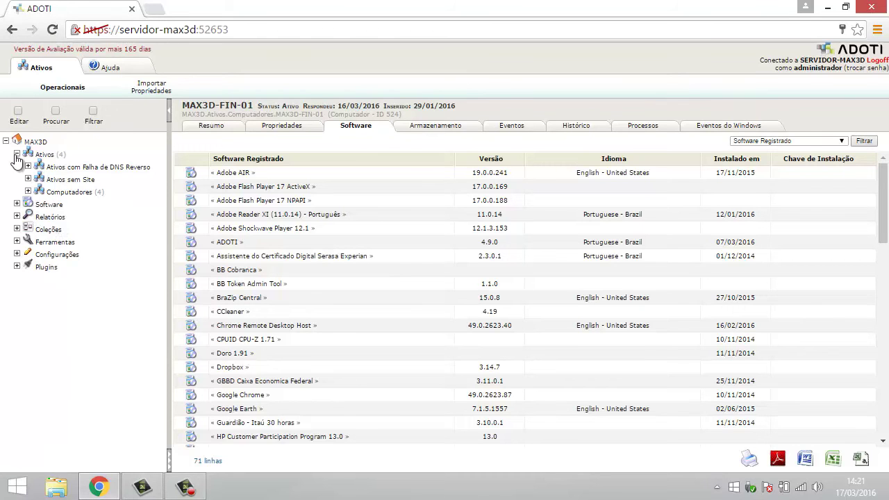
click(17, 217)
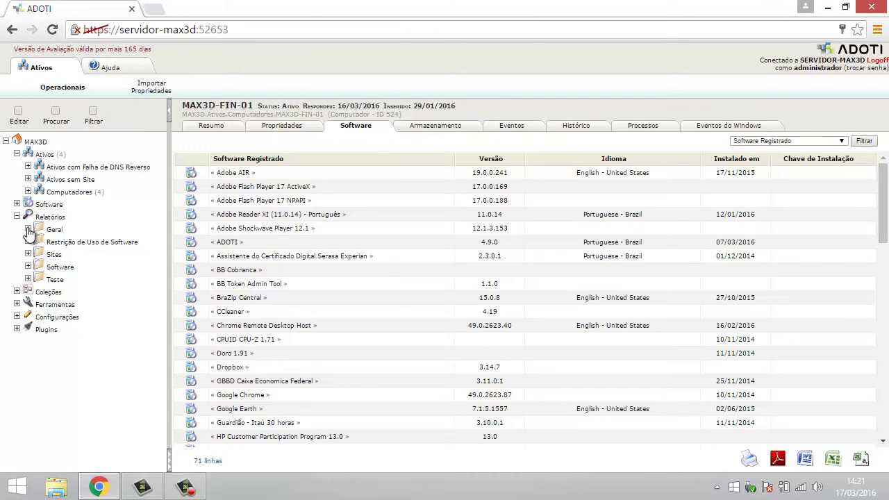
click(29, 229)
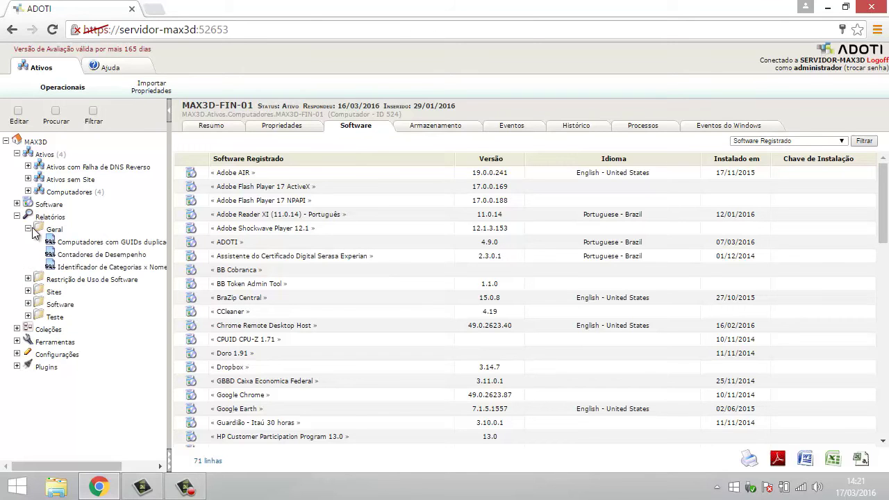
click(28, 279)
click(28, 298)
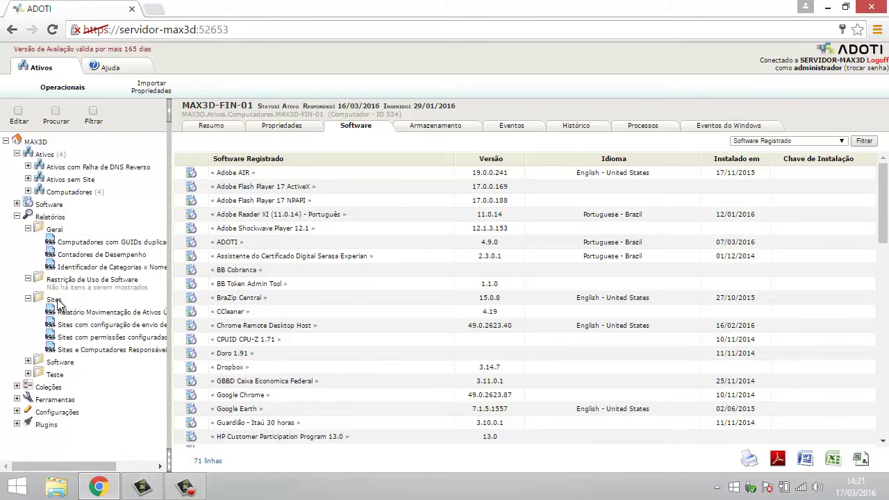
Step: Run the Sites reports, then Computadores com GUIDs duplicados and Contadores de Desempenho
click(80, 313)
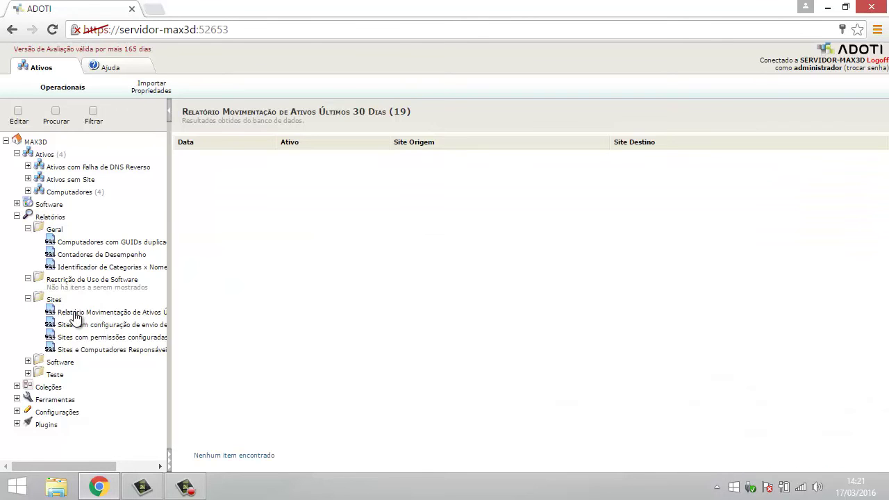
click(69, 325)
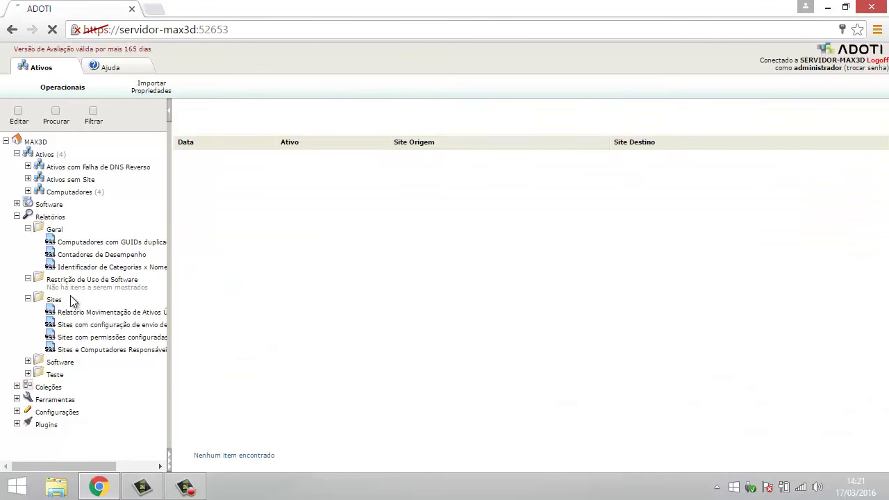
click(72, 350)
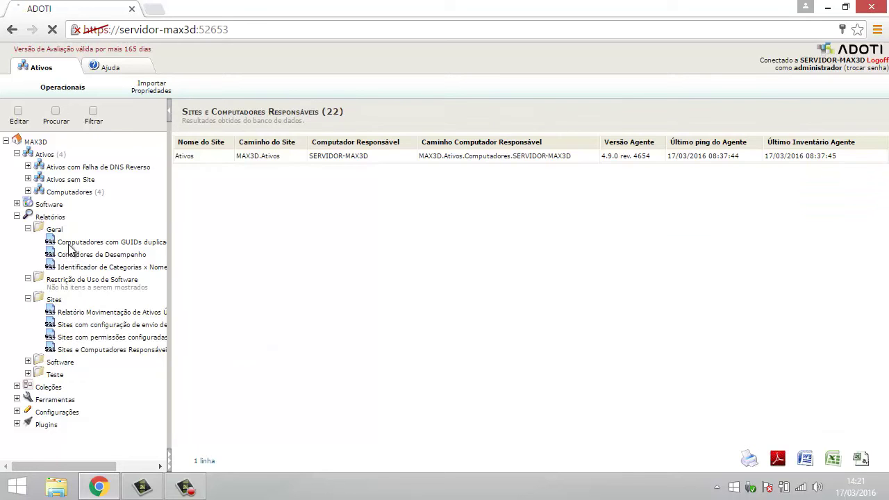
click(70, 243)
click(72, 254)
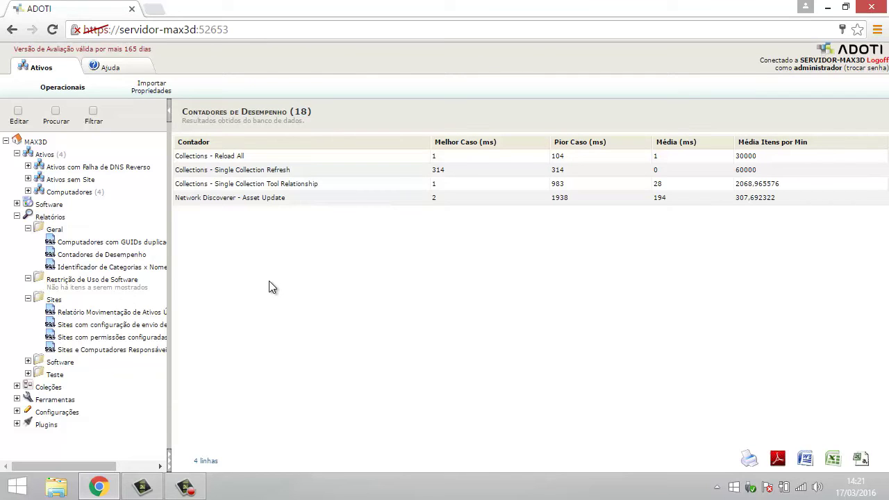
Step: Collapse the Geral, Restrição de Uso de Software and Sites folders and peek into Teste
click(28, 228)
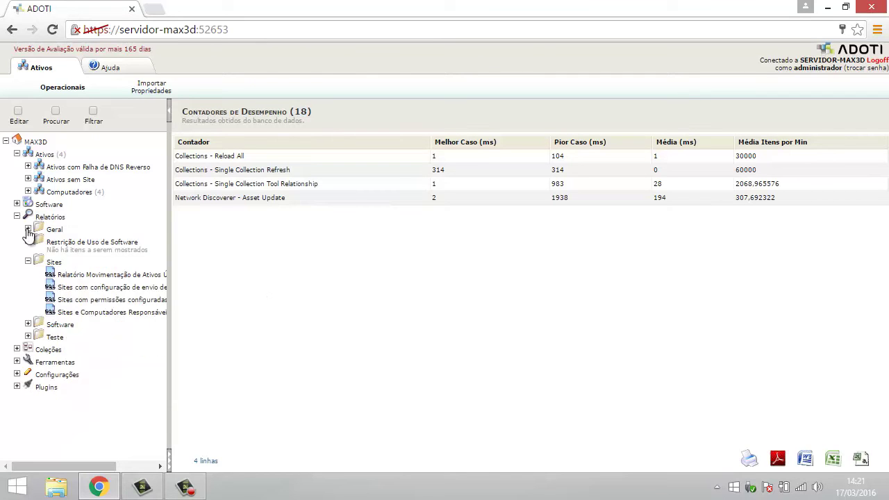
click(28, 241)
click(27, 254)
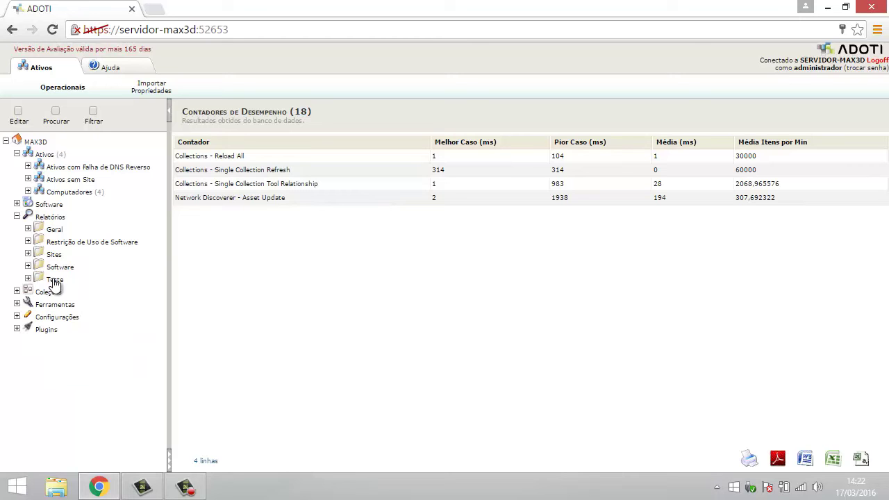
click(28, 279)
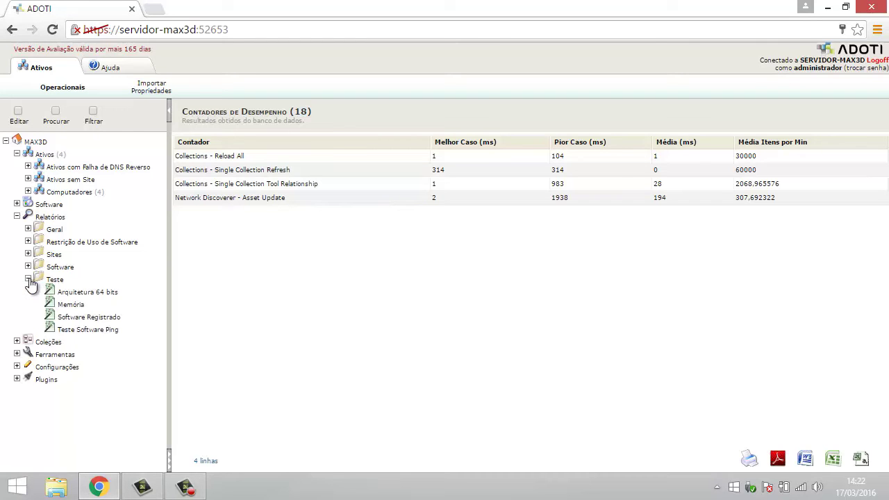
click(28, 279)
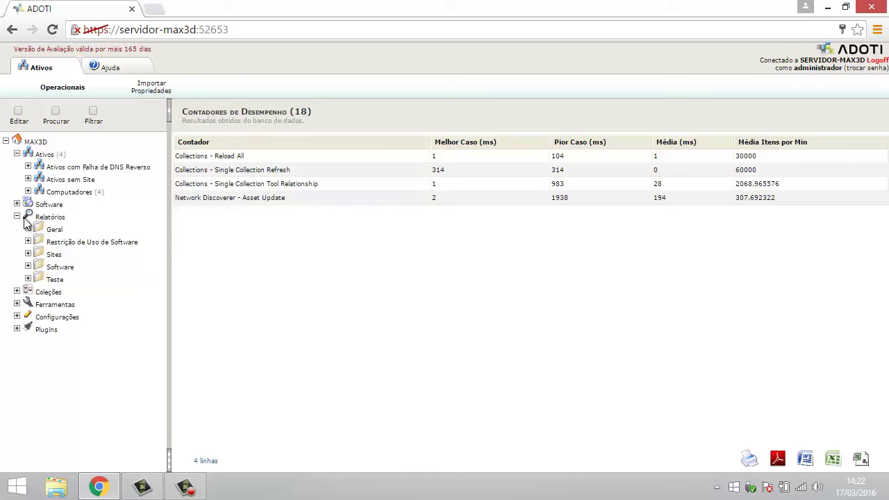
click(50, 218)
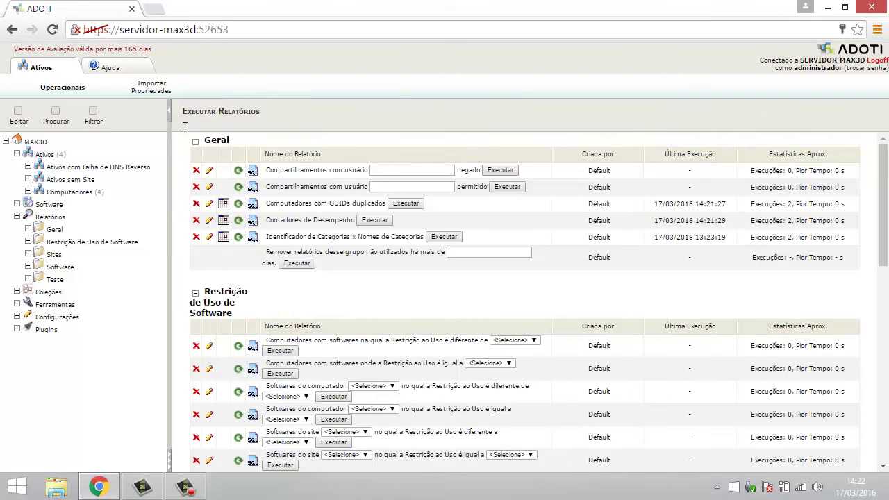
drag(187, 111, 261, 112)
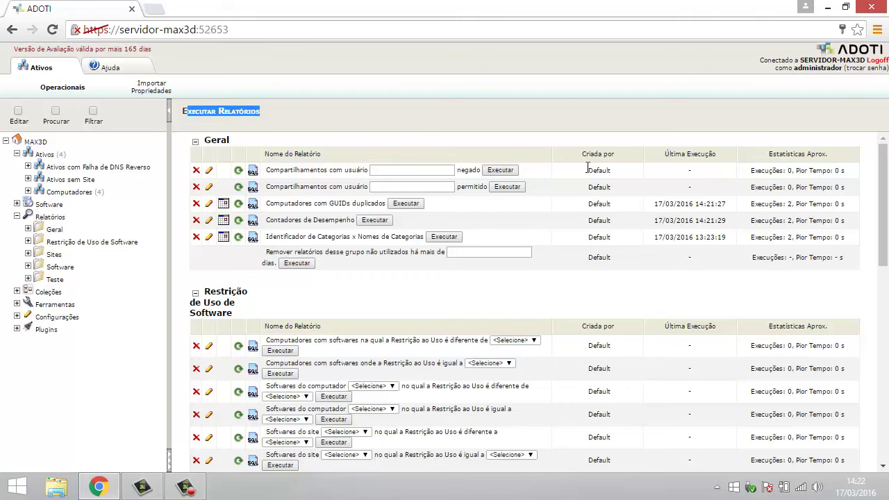
scroll(426, 330, down, 1)
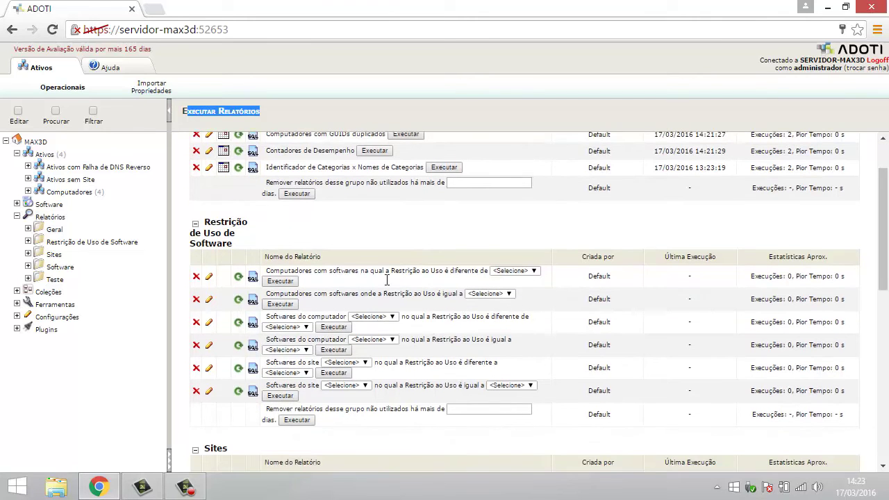
scroll(389, 372, down, 3)
scroll(369, 375, down, 2)
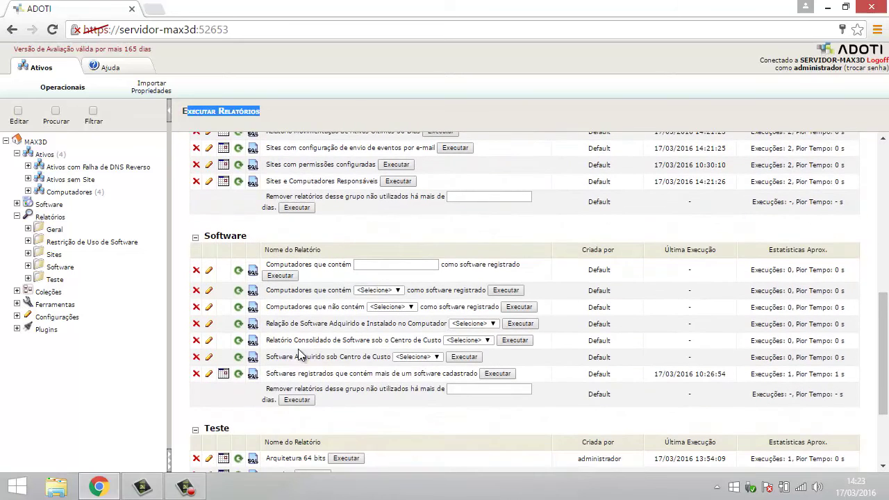
scroll(384, 389, up, 1)
scroll(384, 390, down, 2)
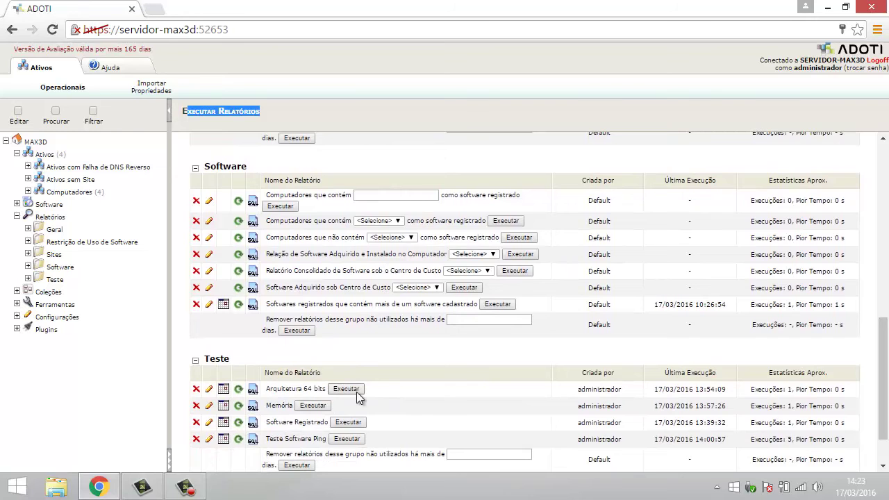
scroll(330, 439, up, 1)
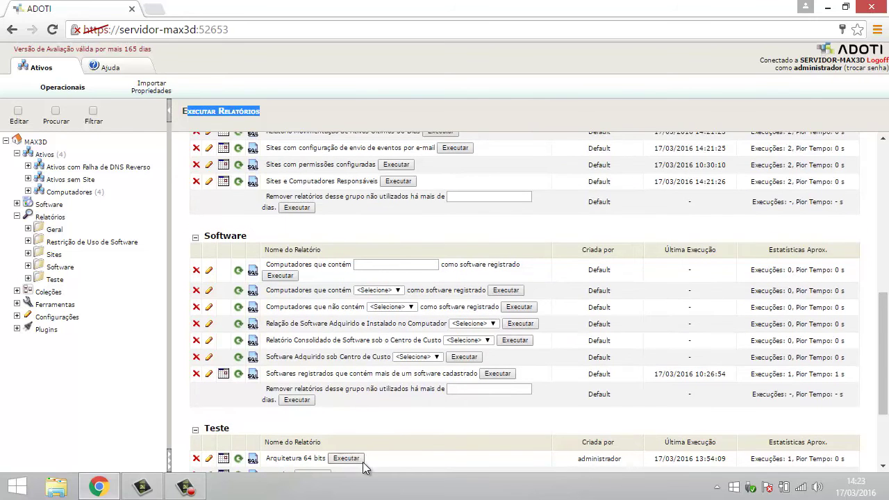
scroll(334, 458, down, 1)
scroll(320, 417, down, 1)
scroll(328, 418, up, 3)
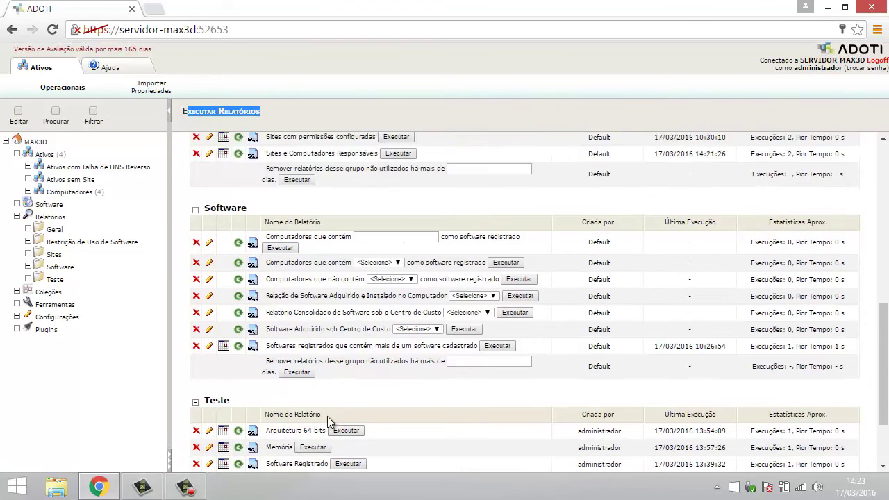
scroll(327, 416, up, 4)
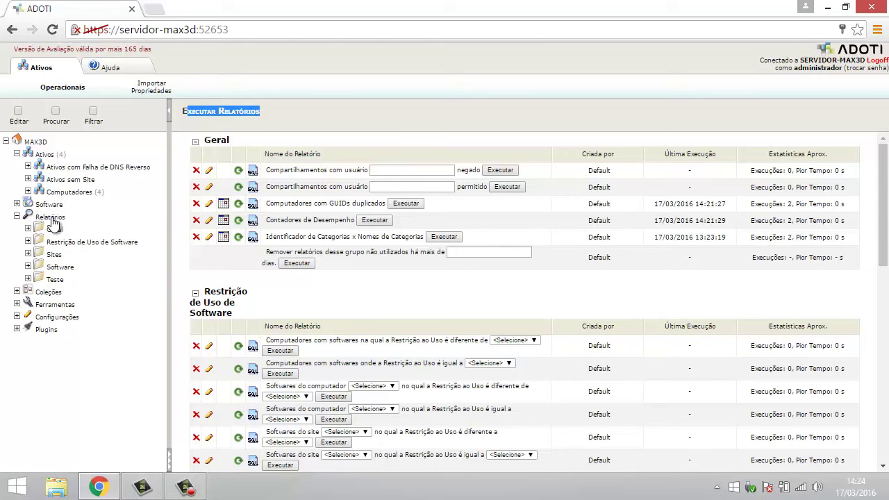
Step: Choose Criar Relatório from the Relatórios node's context menu
right_click(54, 222)
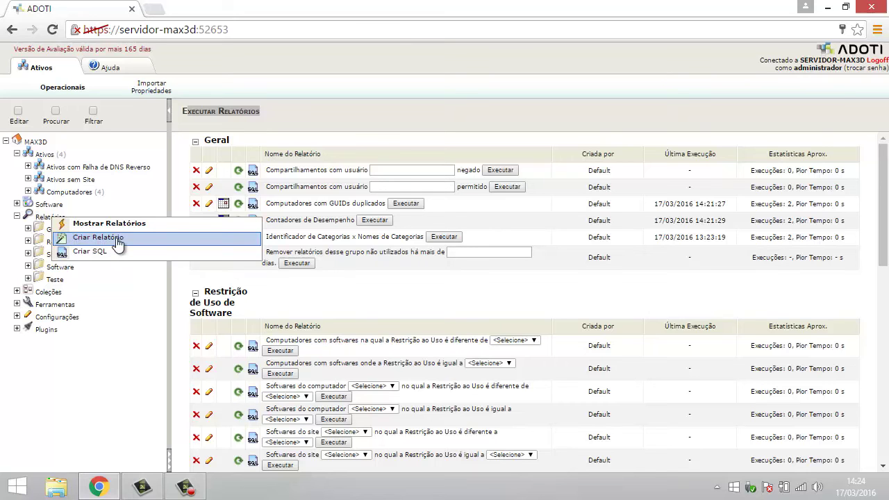
click(310, 151)
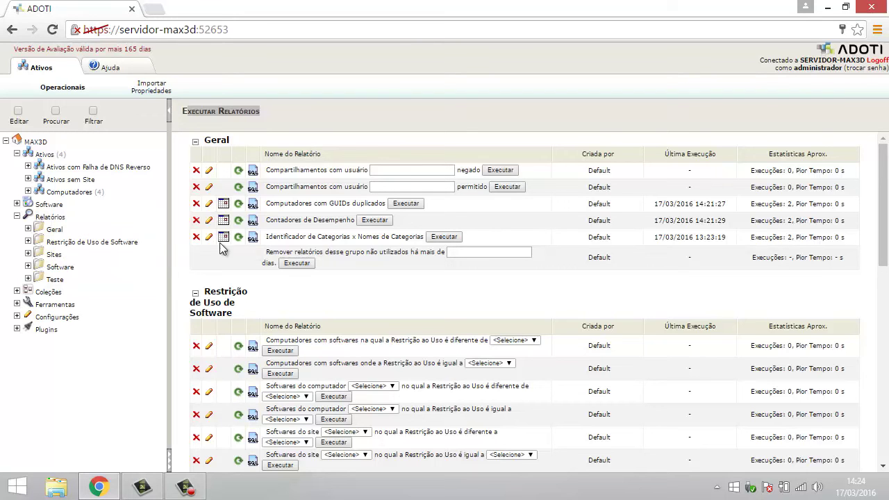
right_click(54, 222)
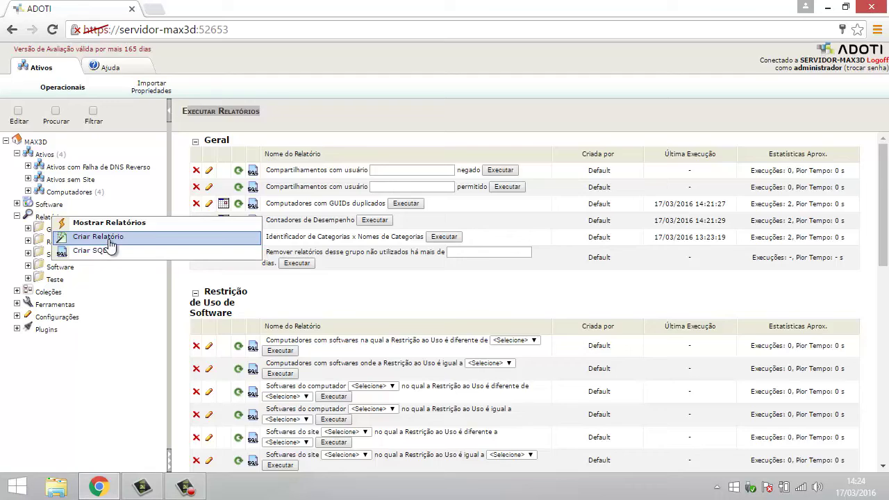
click(109, 239)
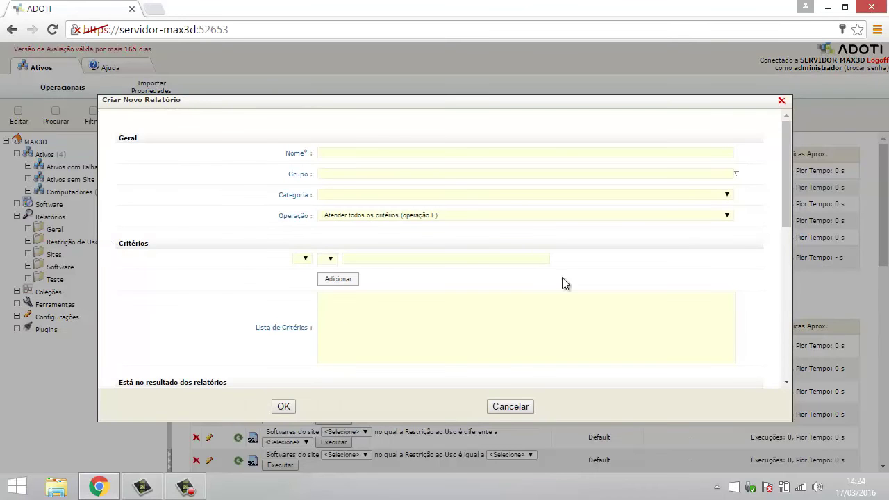
Step: Enter 'Arquitetura 64 bits' as the new report's Nome
drag(787, 156, 786, 322)
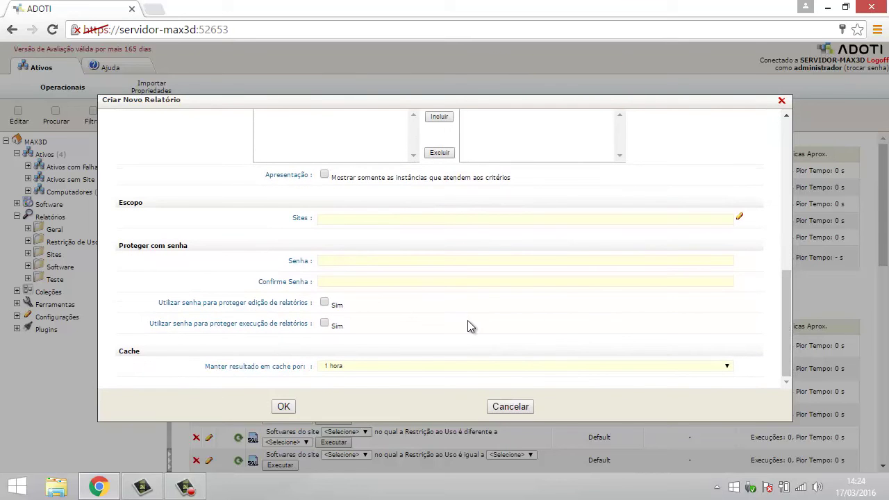
drag(784, 311, 789, 121)
click(339, 154)
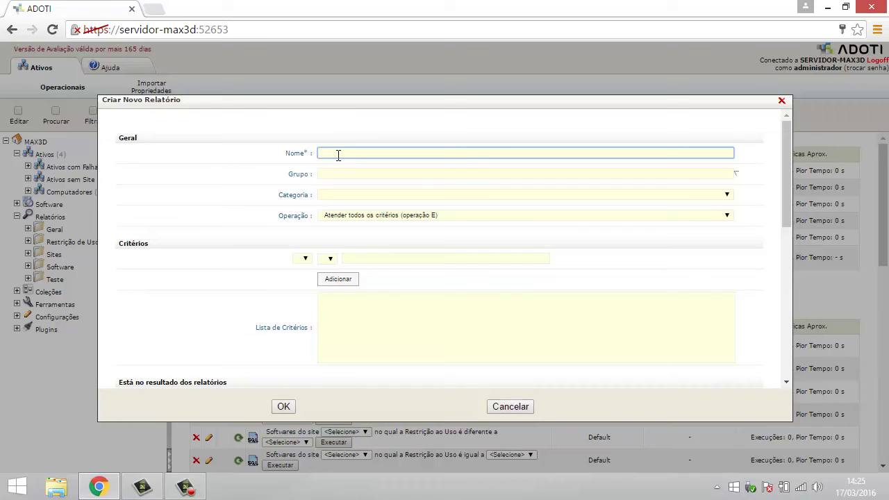
text(Arquitetura 64 bits)
click(325, 172)
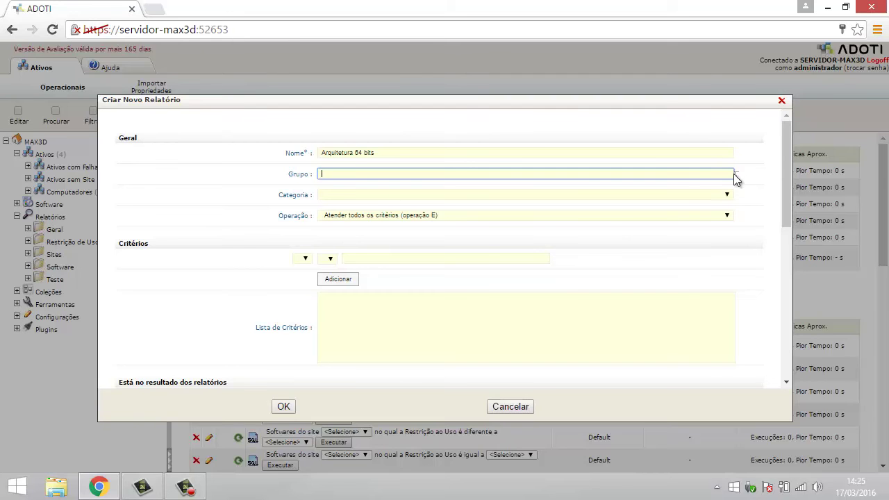
Step: Set the report's Grupo to Software instead of a typed 'Teste 2' group
click(698, 173)
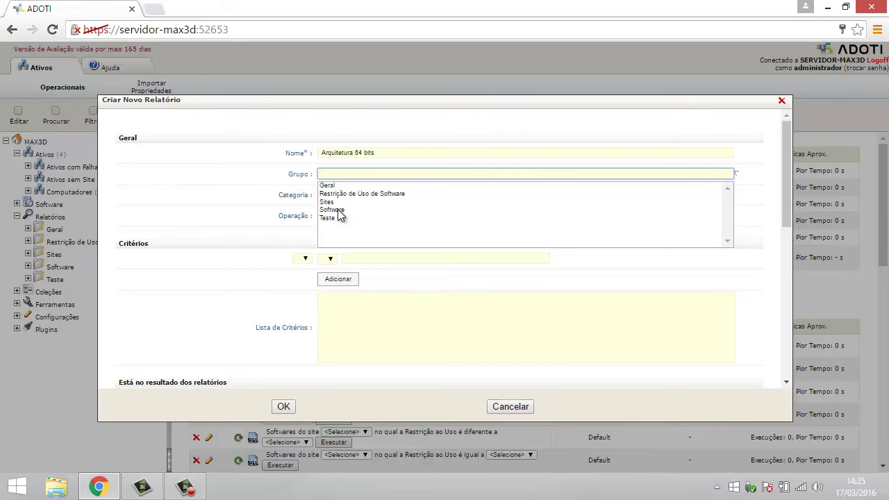
click(341, 173)
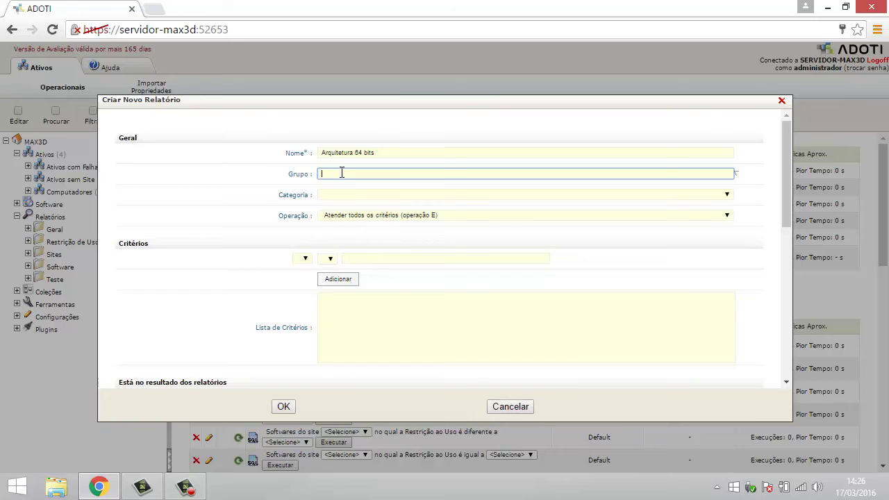
text(Teste 2)
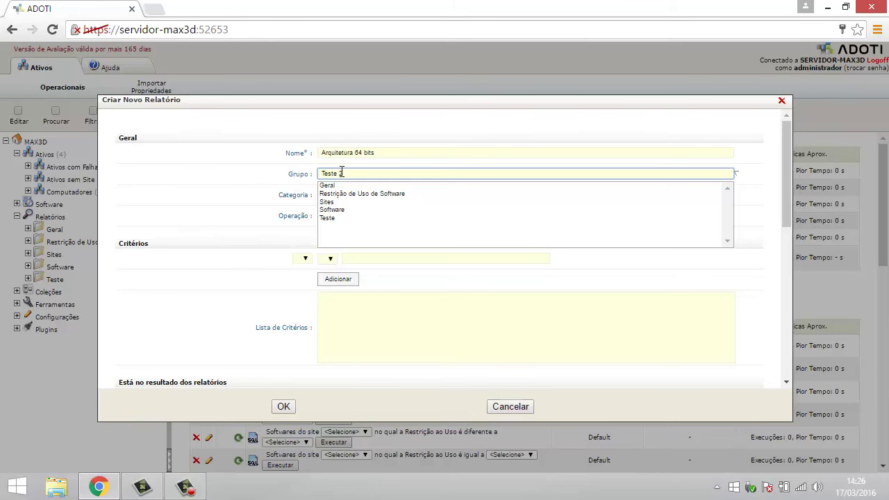
key(BackSpace)
key(BackSpace)
key(BackSpace)
key(BackSpace)
key(BackSpace)
key(BackSpace)
key(BackSpace)
click(337, 211)
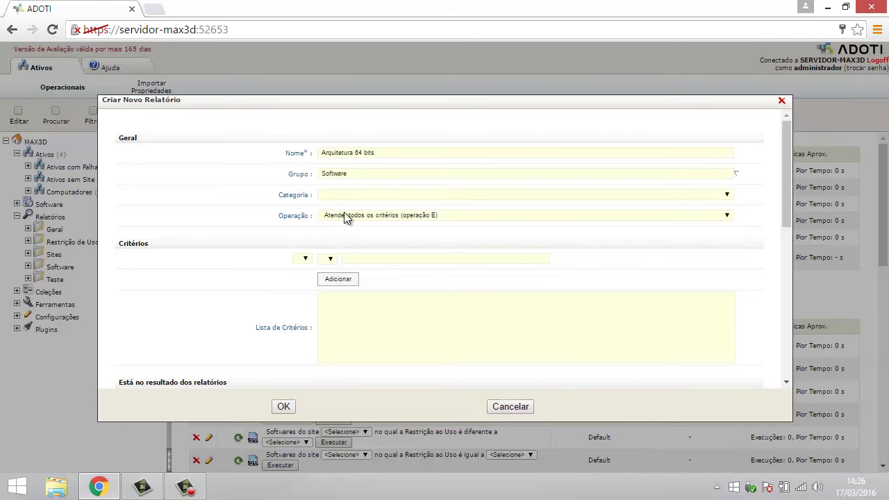
click(333, 197)
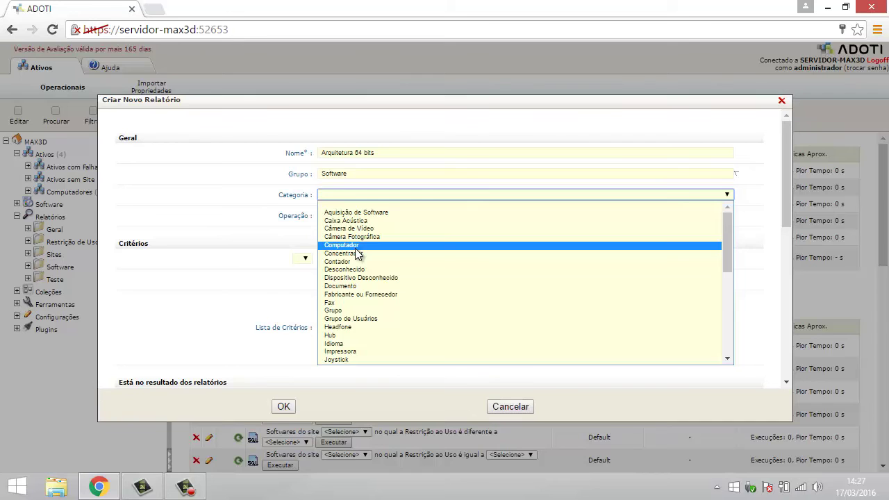
Step: Choose Computador as the report's Categoria
click(355, 247)
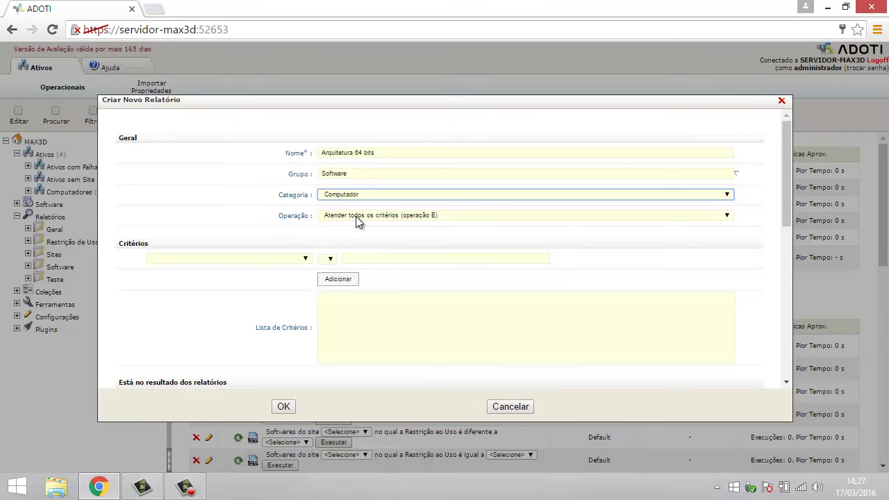
click(355, 216)
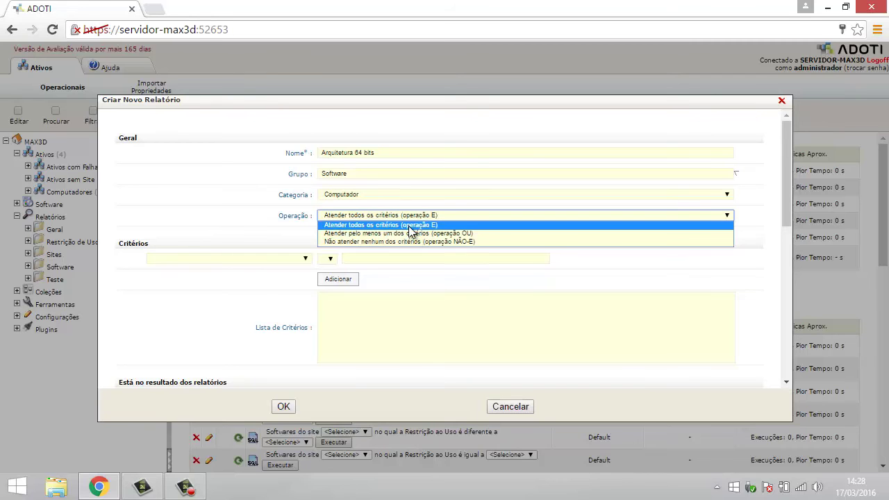
Step: Try the Operação options, settling on 'Atender todos os critérios (operação E)'
click(422, 226)
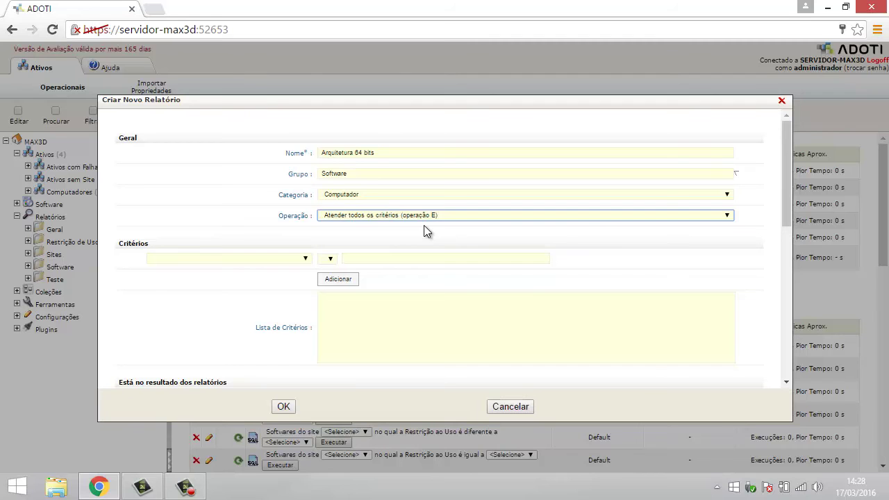
click(427, 214)
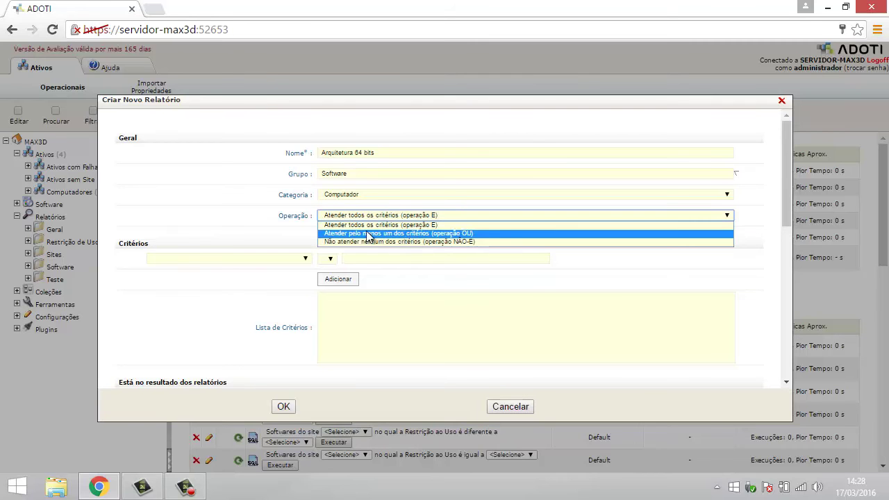
click(414, 234)
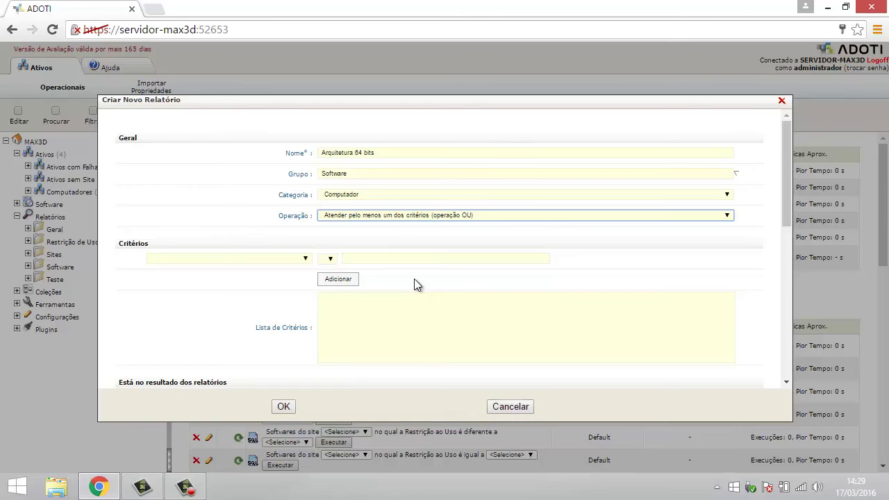
click(453, 216)
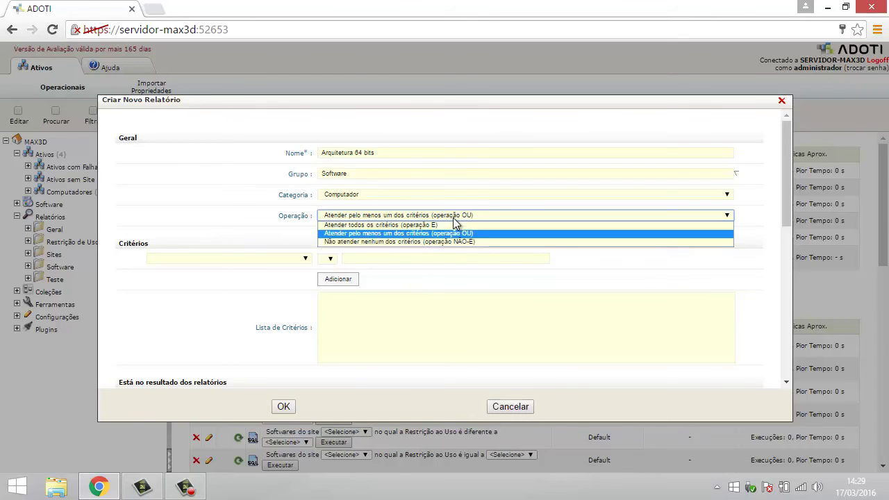
click(390, 243)
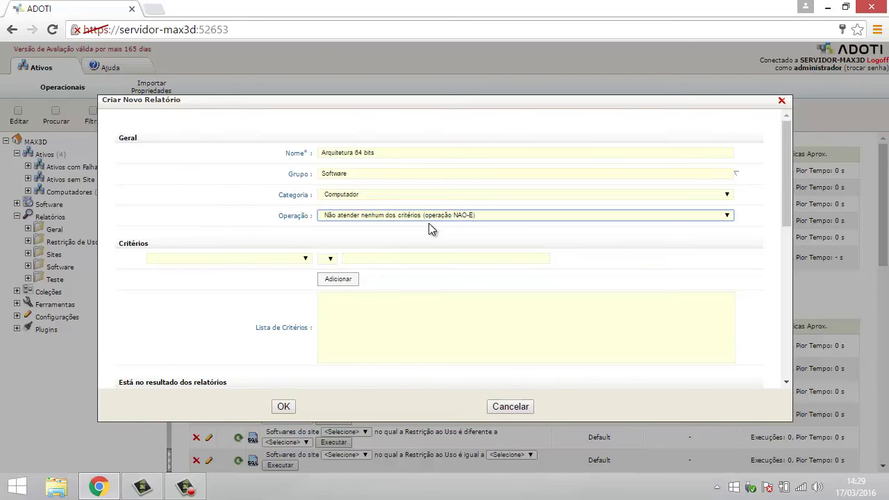
click(430, 219)
click(400, 225)
Step: Scroll the Critérios property list down to Sistema Operacional > Arquitetura
click(306, 259)
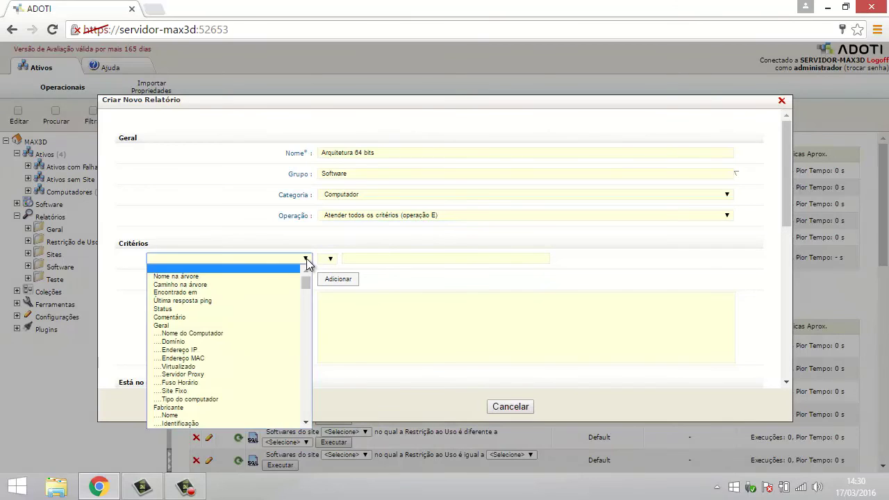
click(172, 248)
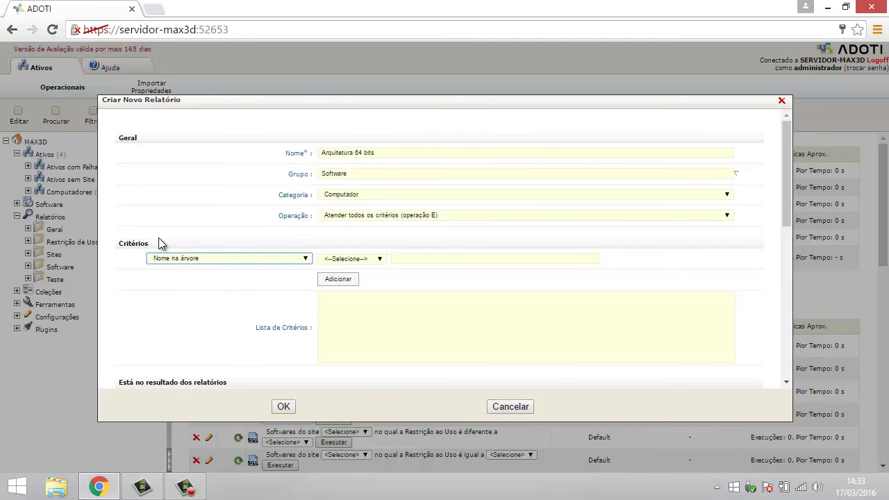
click(306, 259)
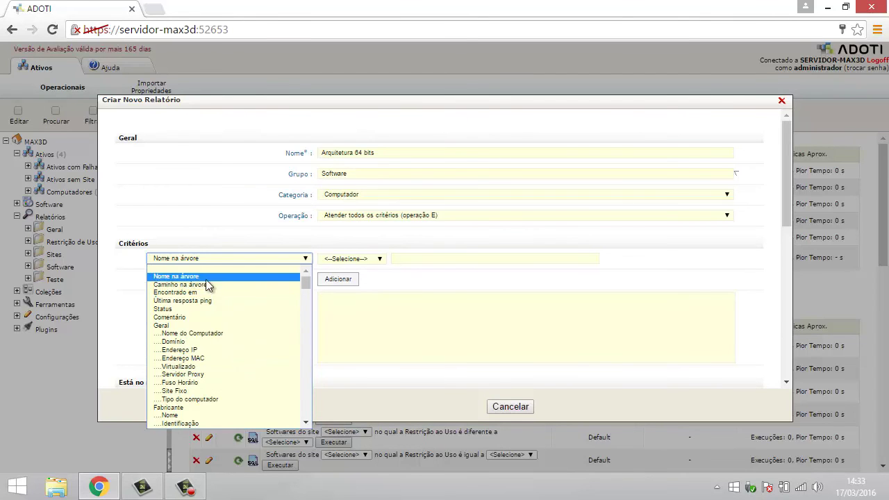
scroll(201, 330, down, 3)
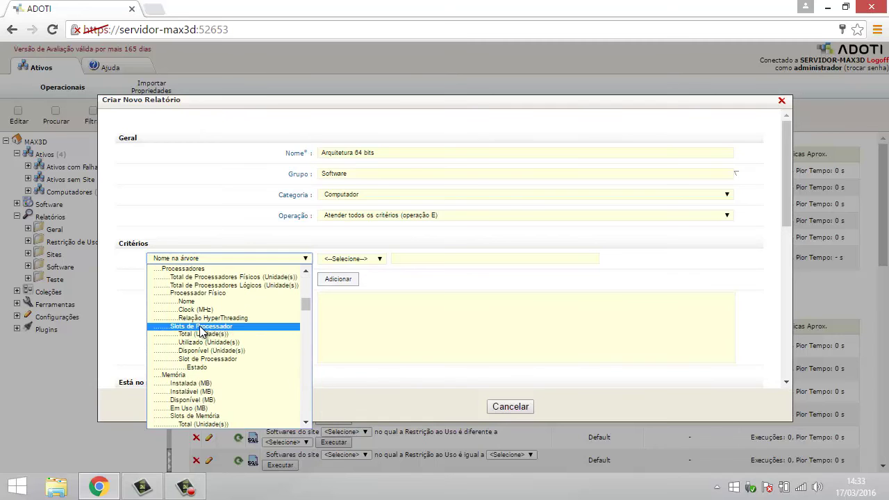
scroll(201, 330, down, 2)
scroll(201, 330, down, 3)
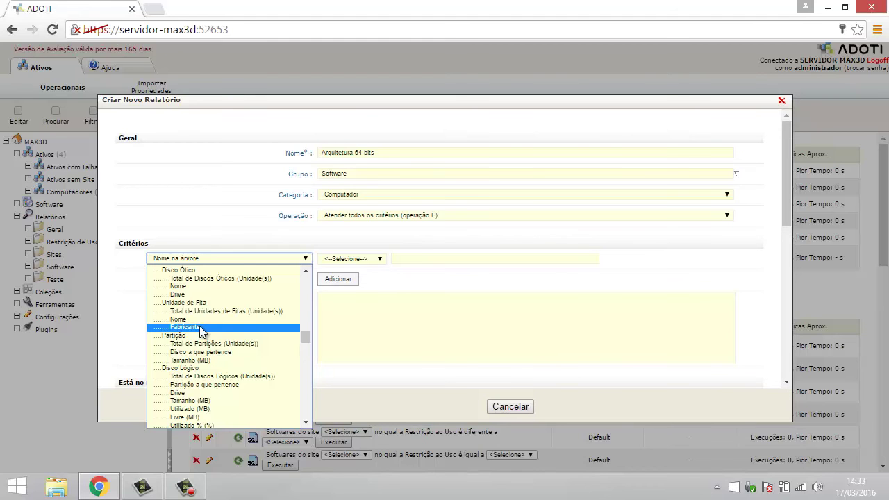
scroll(201, 331, up, 8)
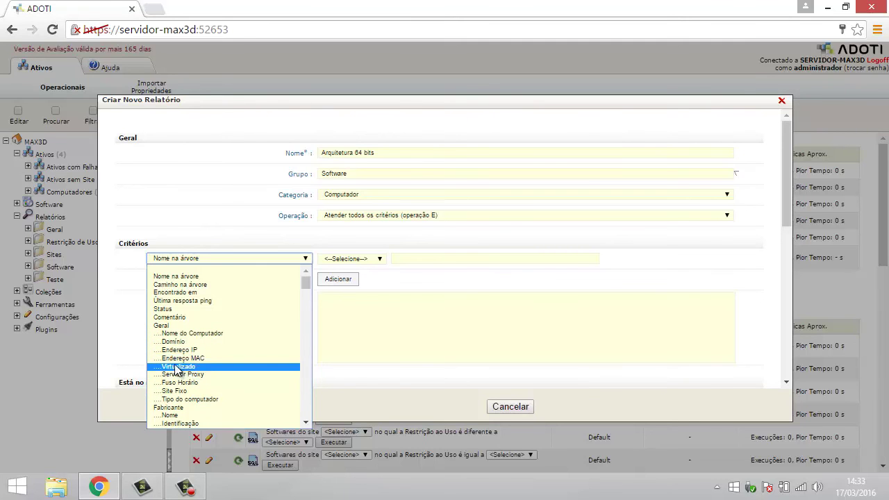
scroll(193, 368, down, 3)
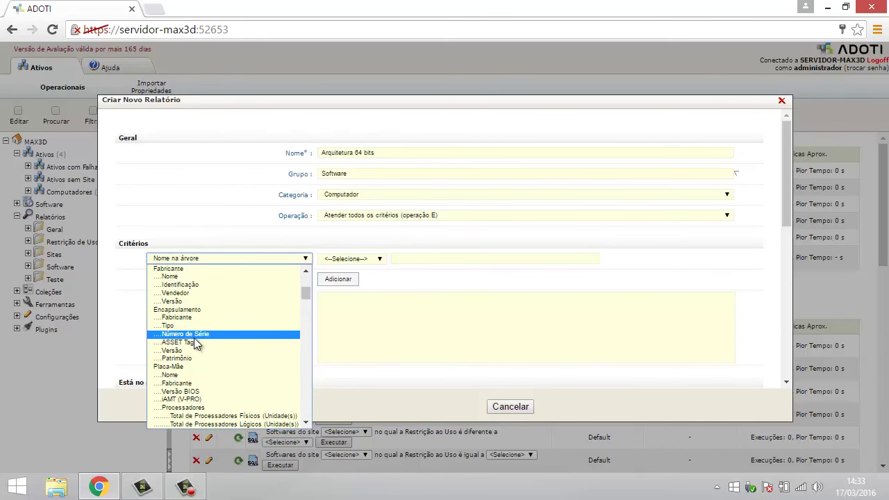
scroll(201, 390, down, 3)
scroll(205, 393, down, 5)
scroll(205, 393, down, 8)
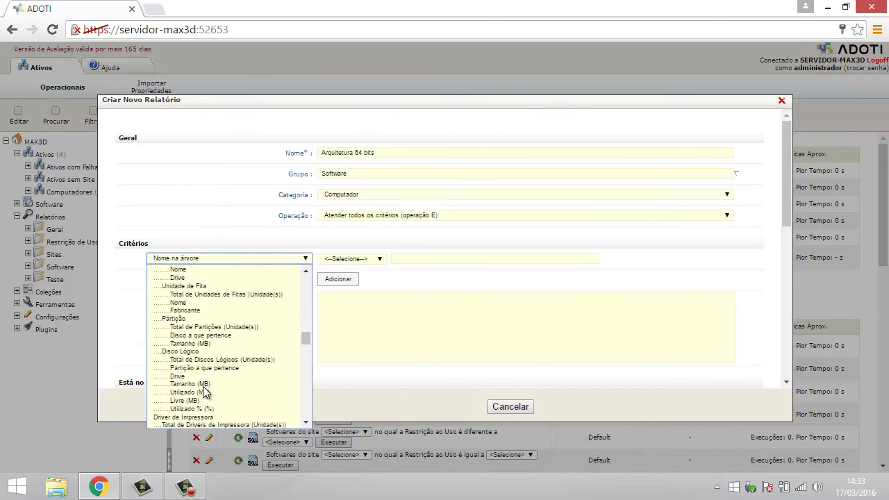
scroll(217, 362, down, 5)
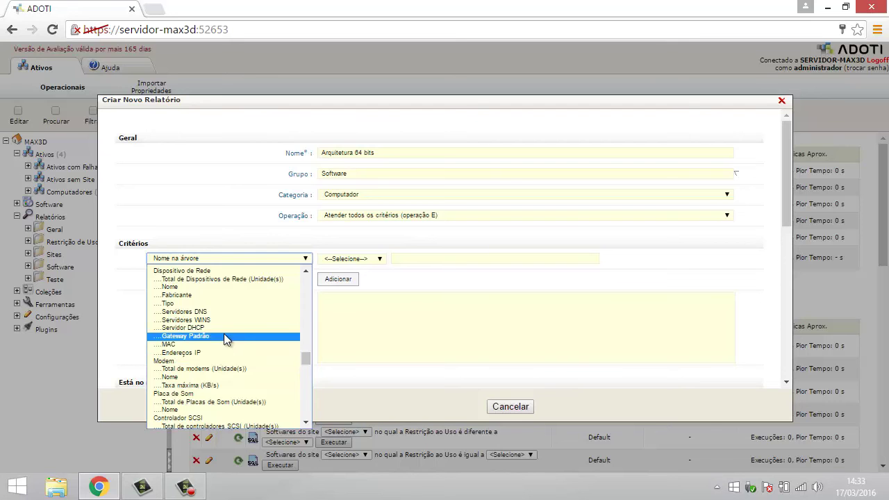
scroll(226, 339, down, 5)
scroll(226, 339, down, 10)
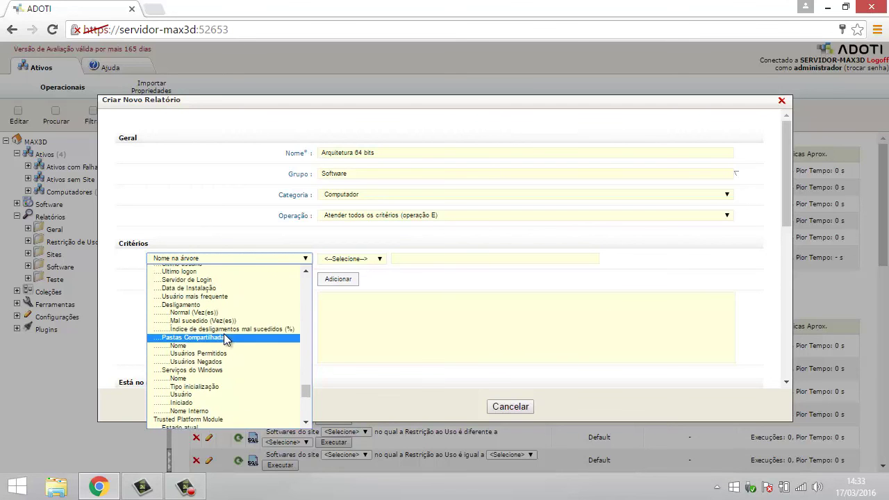
scroll(224, 333, down, 10)
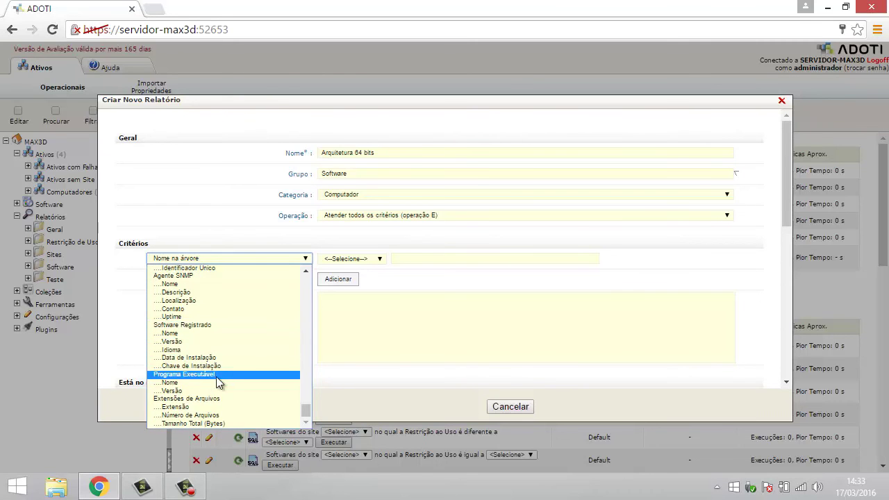
scroll(216, 376, up, 10)
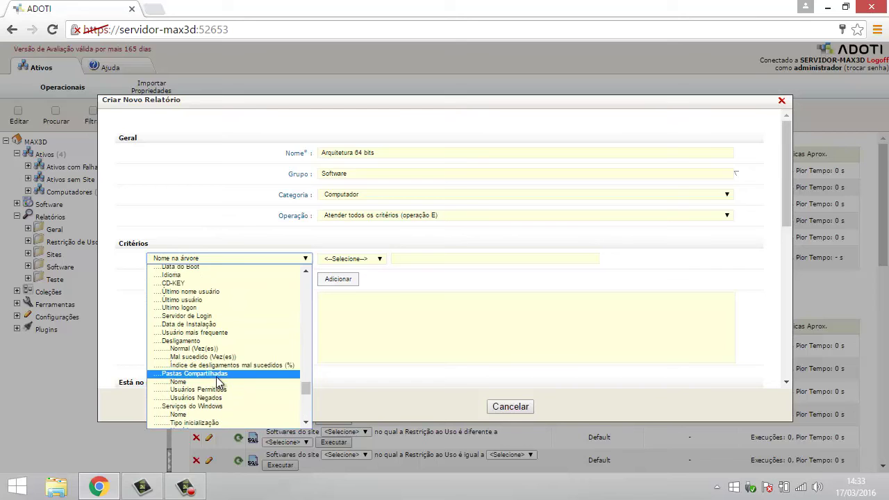
scroll(216, 376, up, 5)
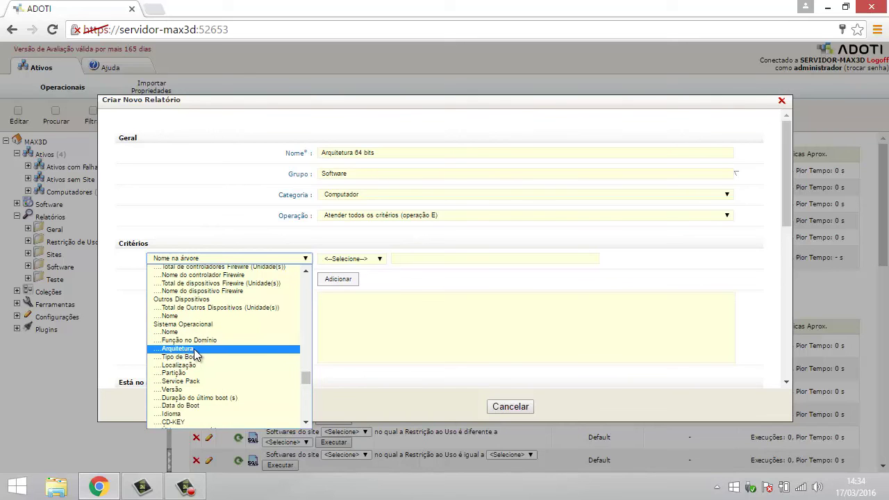
Step: Build the criterion Arquitetura Contém 64 and add it to the Lista de Critérios
click(196, 350)
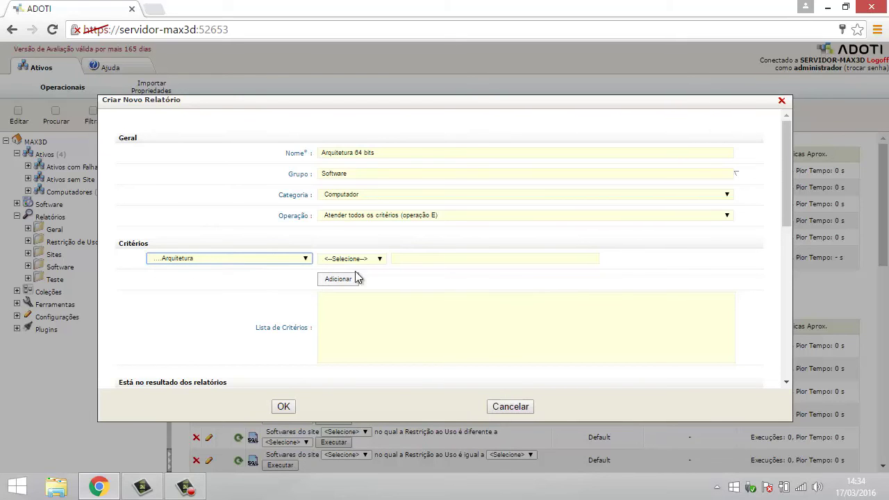
click(380, 259)
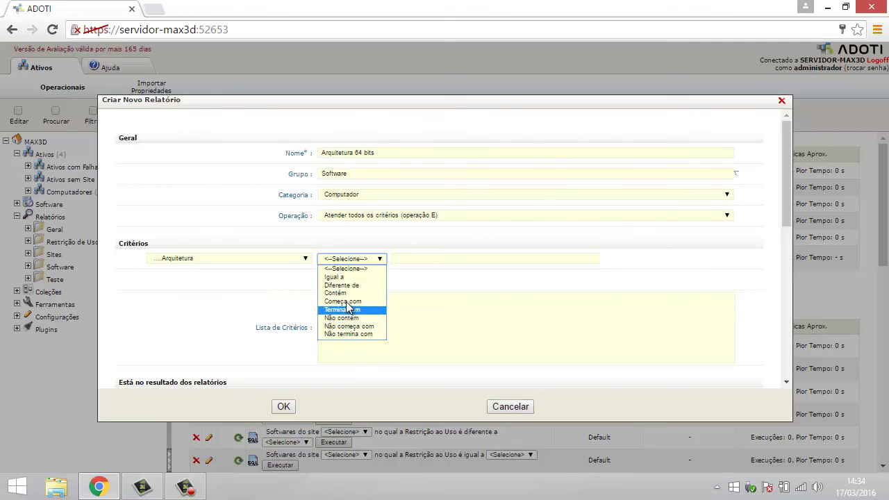
click(345, 294)
click(407, 259)
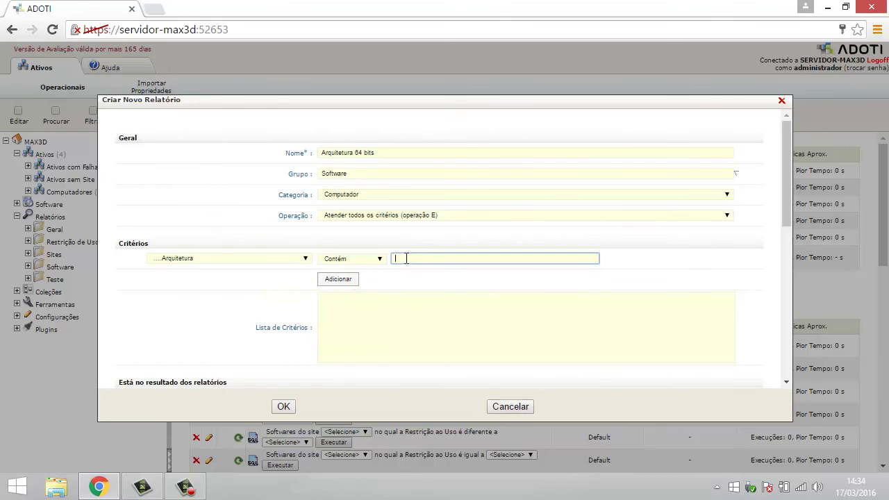
text(64)
key(BackSpace)
key(BackSpace)
text(32)
key(BackSpace)
key(BackSpace)
text(64)
click(341, 279)
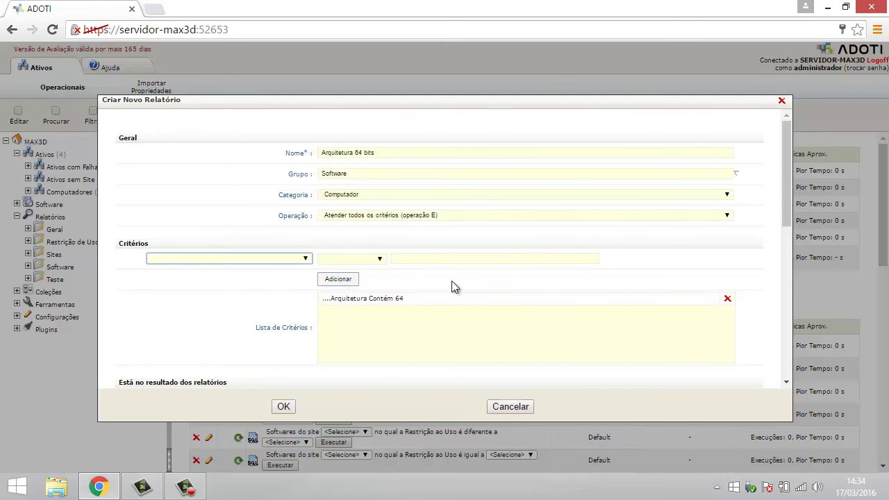
scroll(444, 290, down, 1)
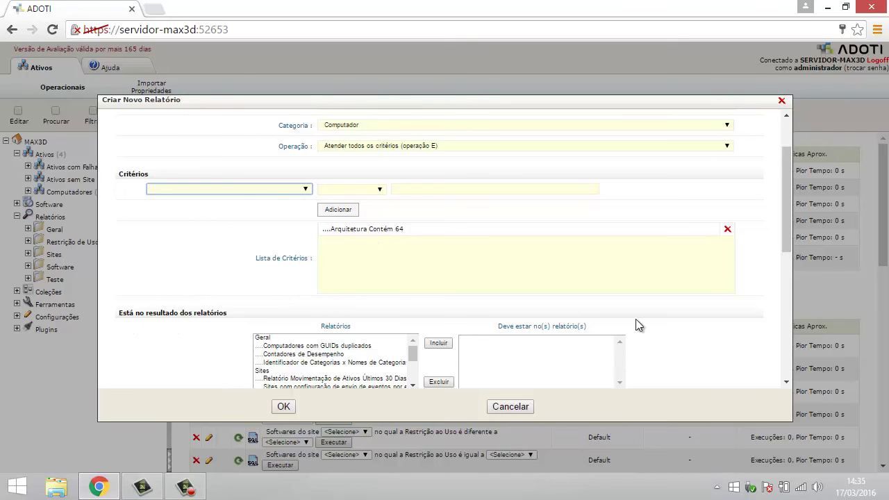
scroll(784, 238, down, 3)
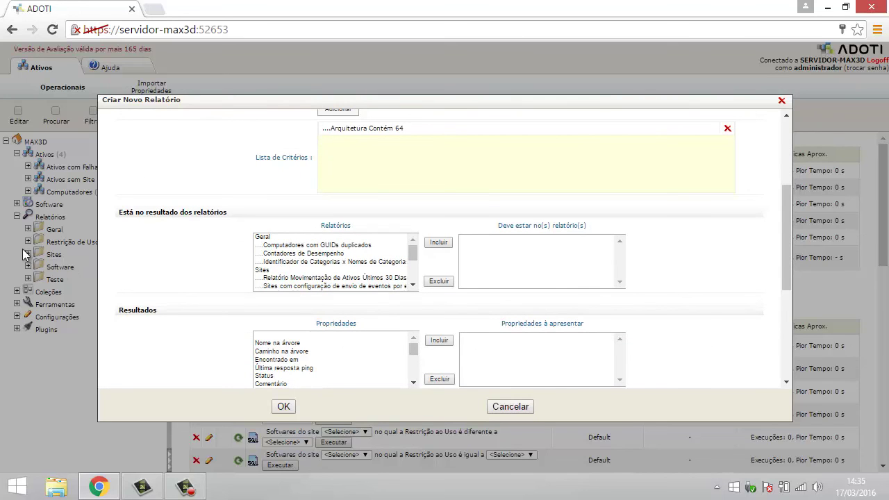
click(264, 238)
click(262, 270)
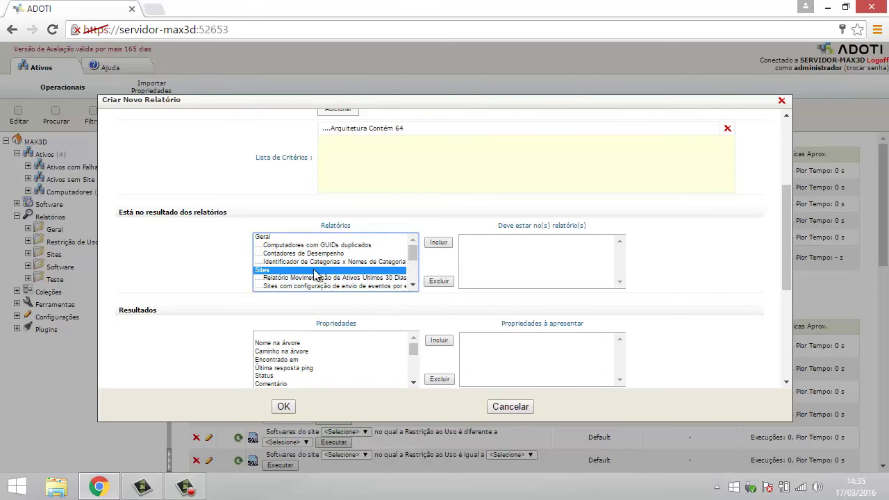
scroll(411, 285, down, 3)
click(271, 253)
click(271, 239)
scroll(411, 246, up, 3)
click(291, 246)
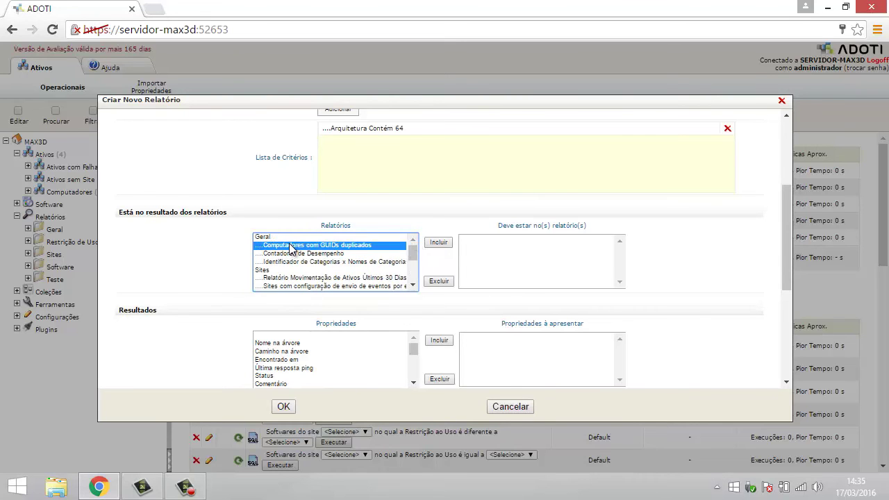
click(303, 254)
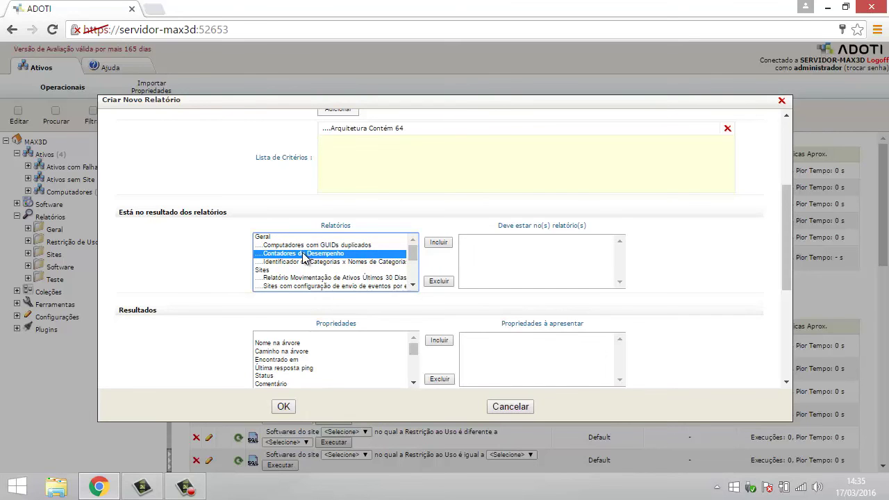
click(322, 246)
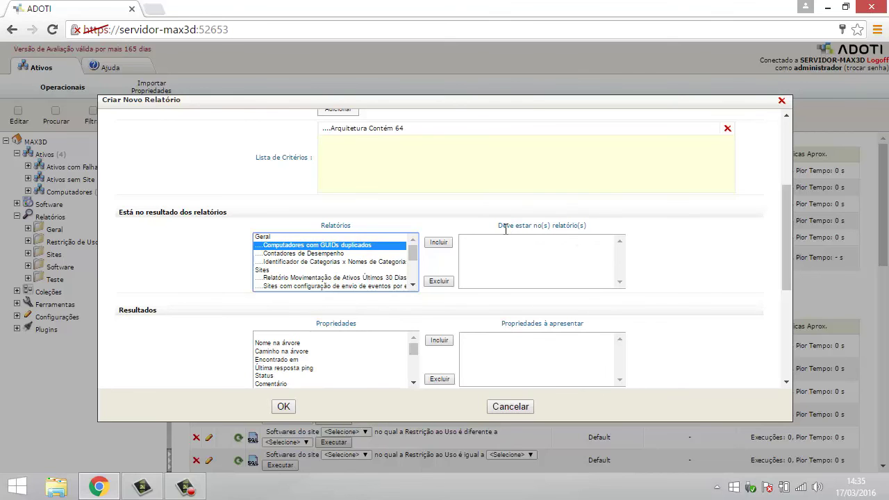
drag(587, 226, 560, 226)
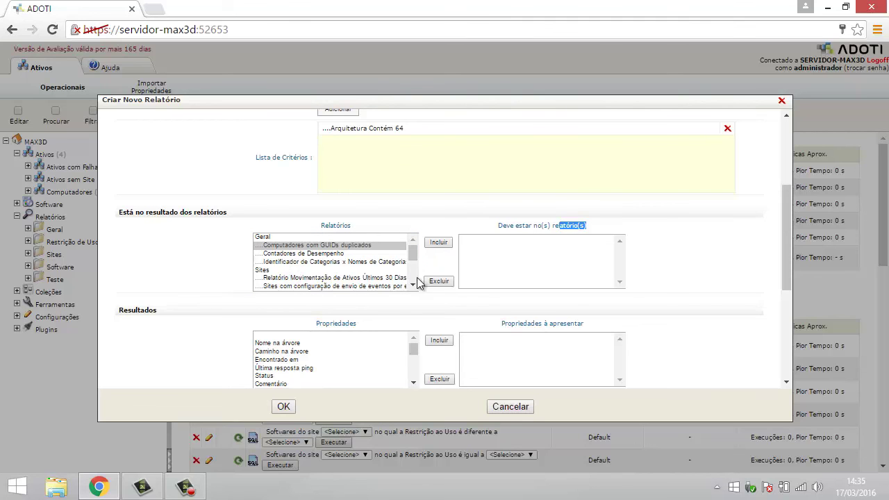
click(484, 212)
scroll(190, 285, down, 1)
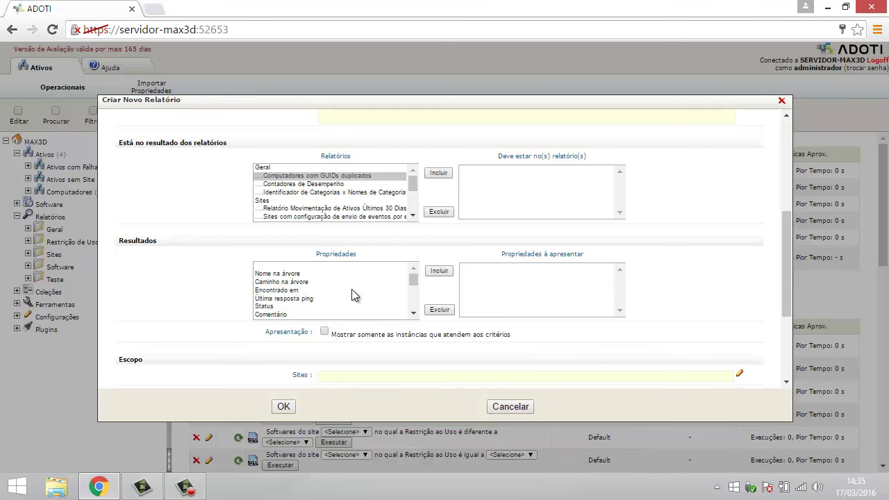
click(290, 275)
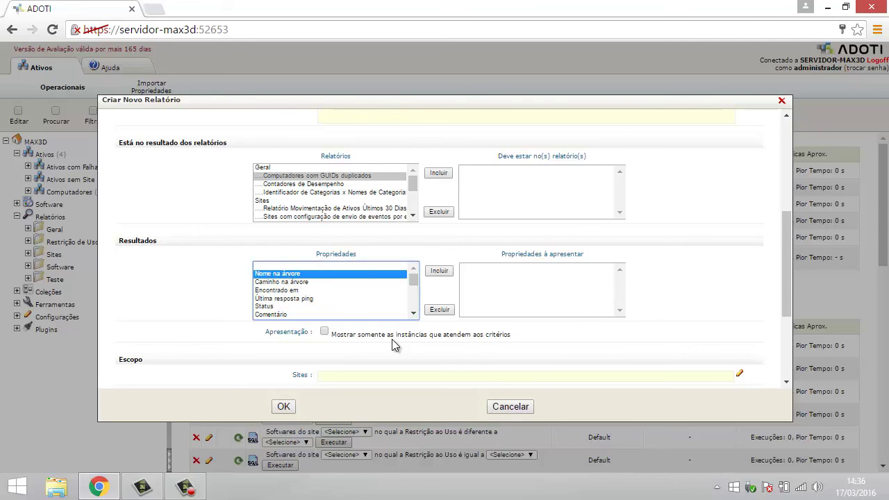
click(448, 273)
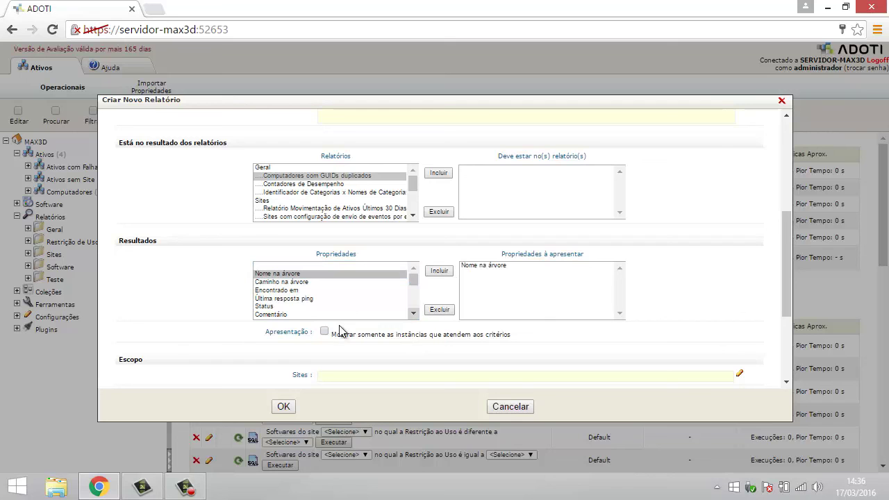
click(289, 283)
click(437, 274)
scroll(364, 297, down, 2)
scroll(363, 296, up, 2)
click(266, 307)
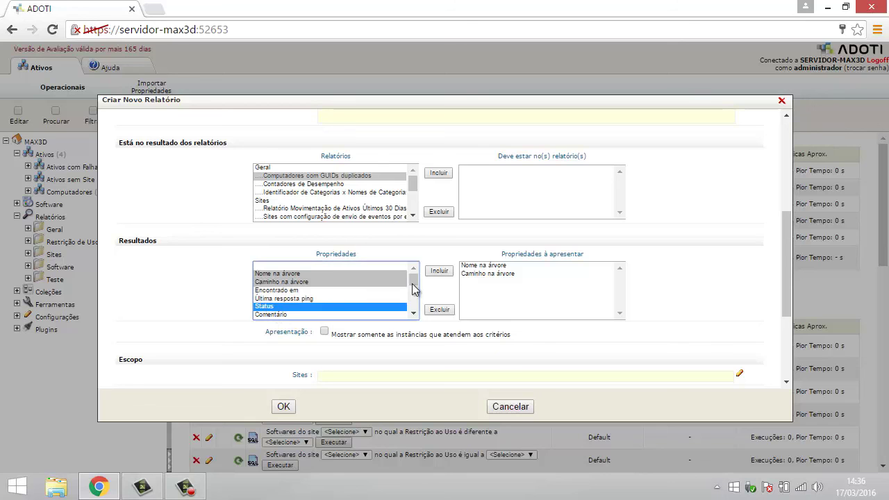
click(438, 271)
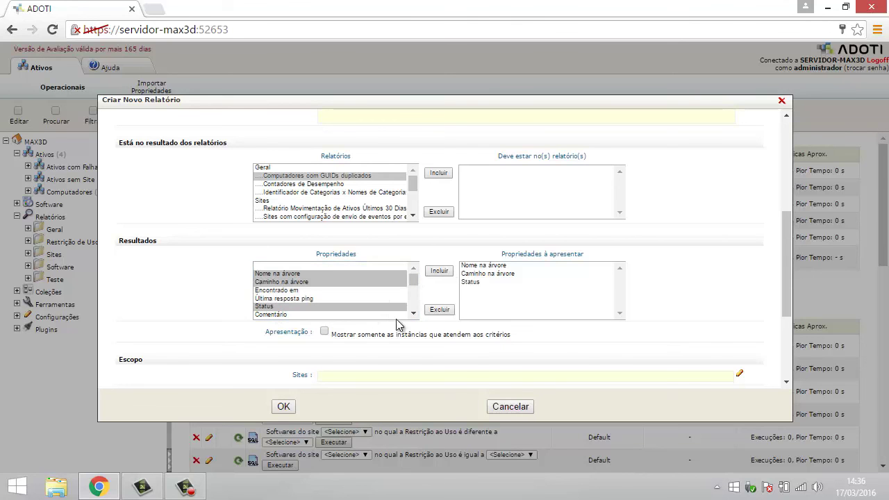
click(414, 313)
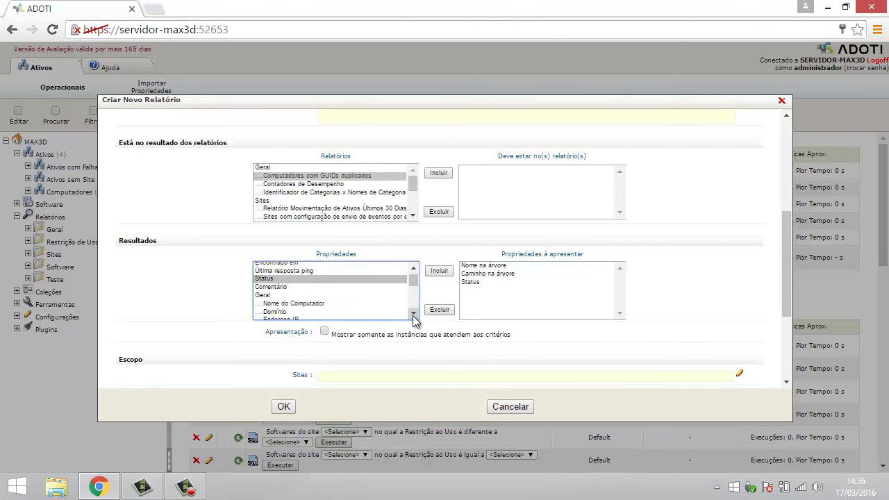
click(414, 314)
click(314, 277)
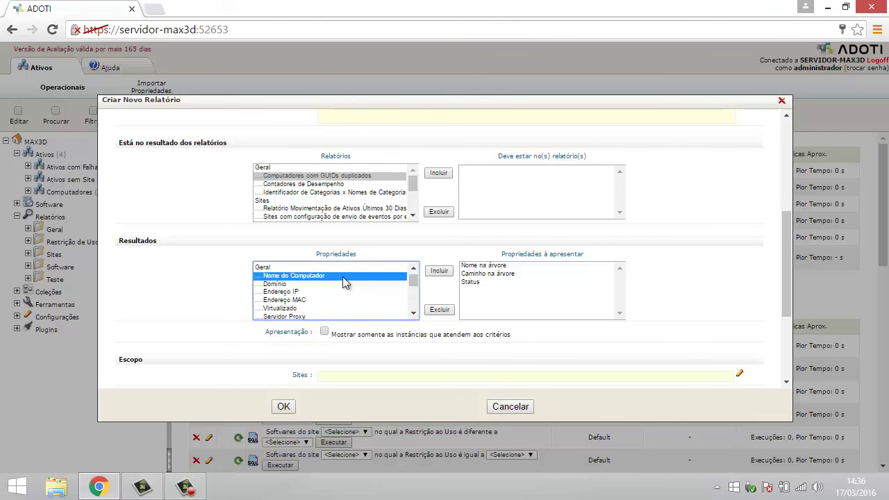
click(439, 271)
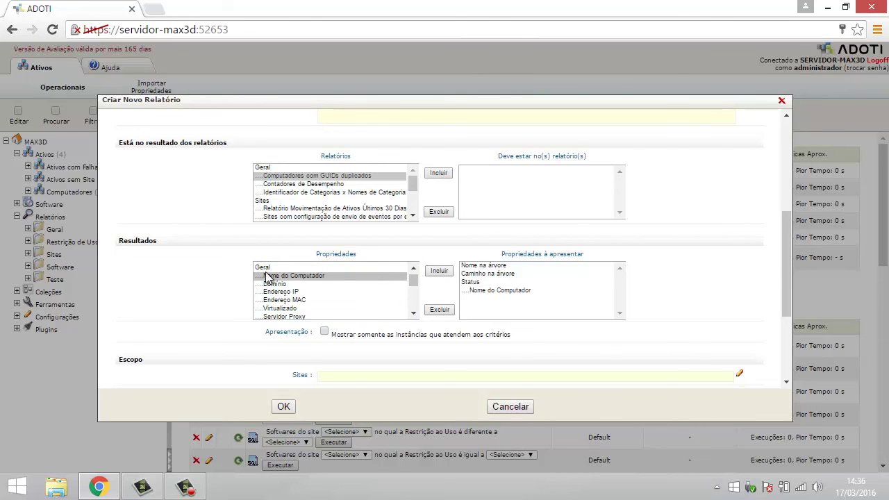
scroll(302, 309, down, 5)
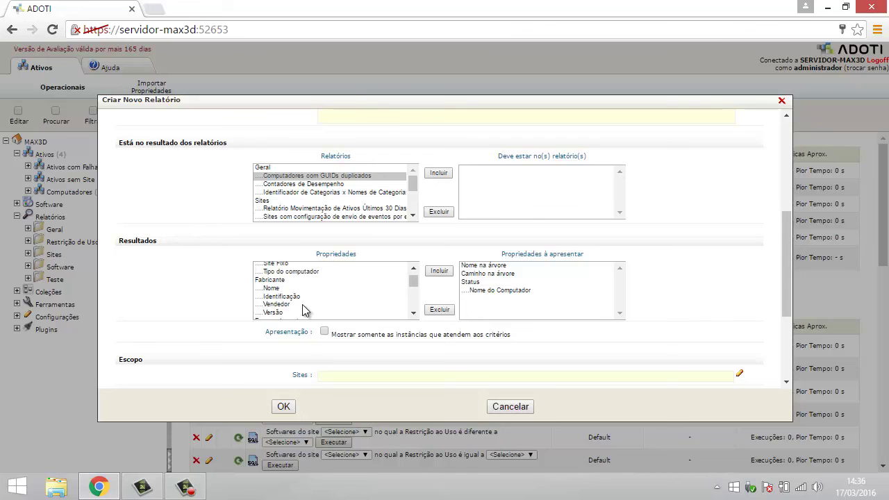
scroll(303, 310, down, 3)
scroll(303, 309, up, 8)
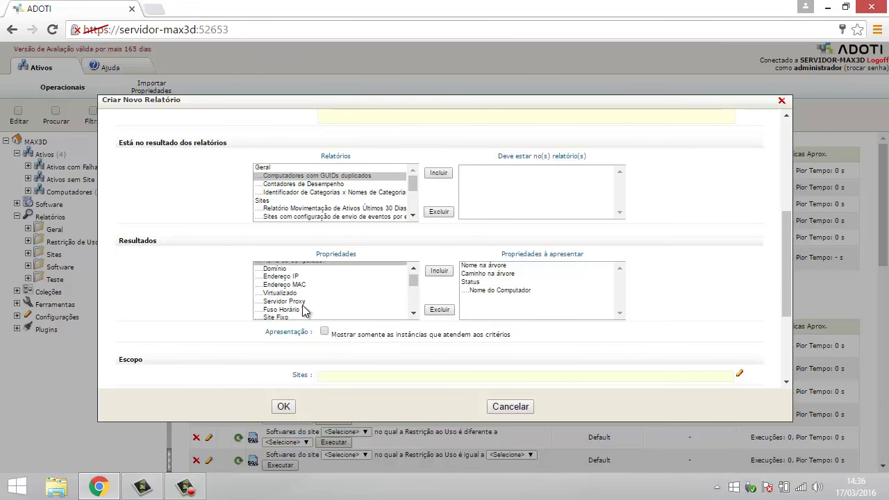
scroll(303, 301, up, 5)
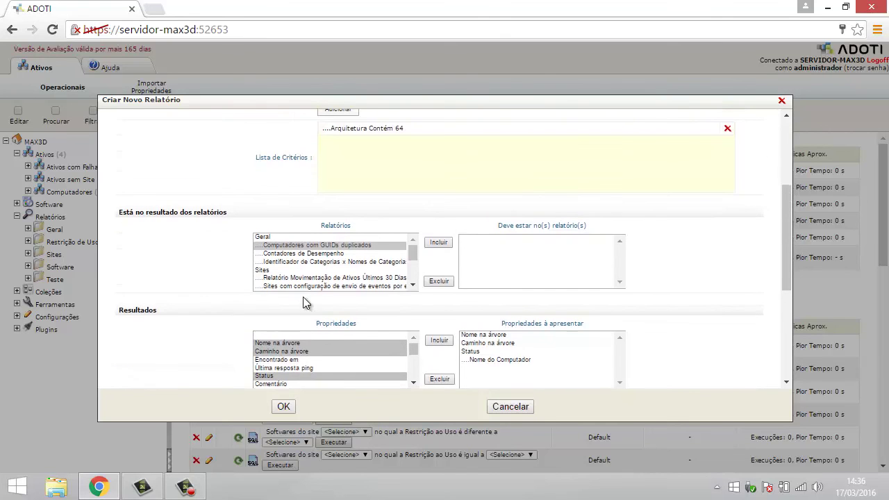
scroll(223, 340, down, 1)
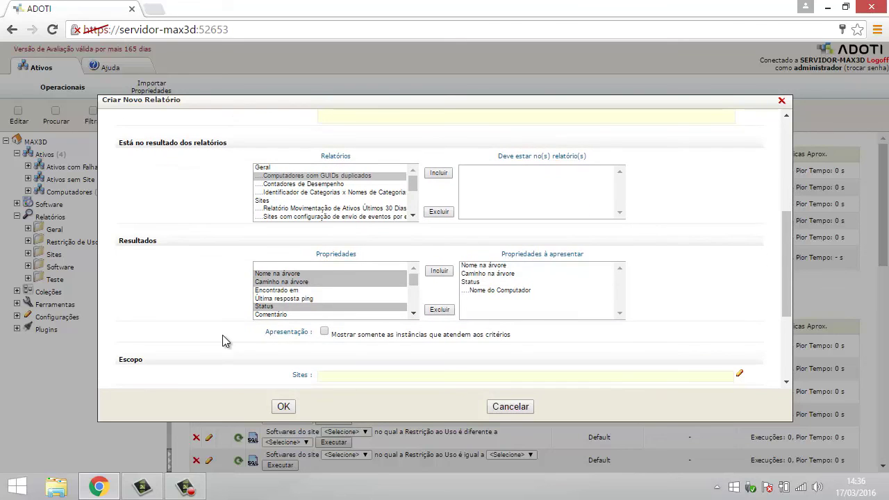
scroll(222, 335, up, 1)
scroll(229, 330, down, 2)
scroll(238, 322, down, 1)
scroll(238, 322, up, 1)
scroll(173, 301, down, 1)
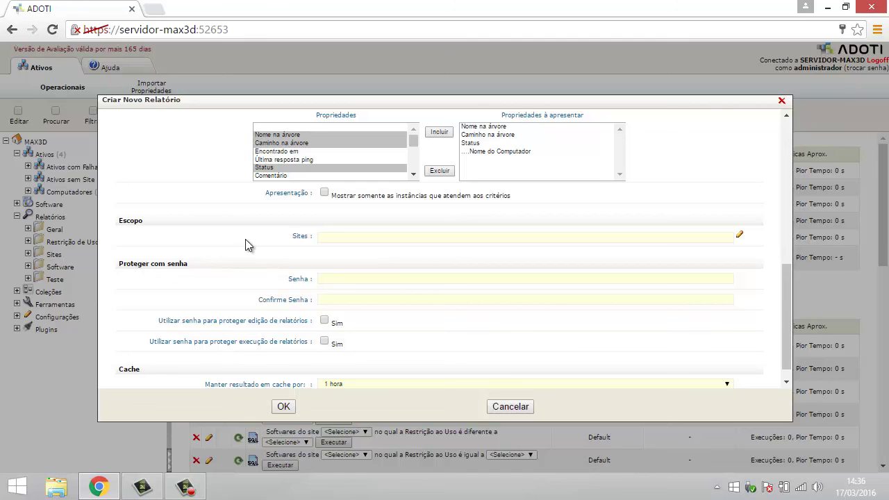
Step: Select the whole MAX3D site in Selecionar Sites as the report's scope
click(739, 235)
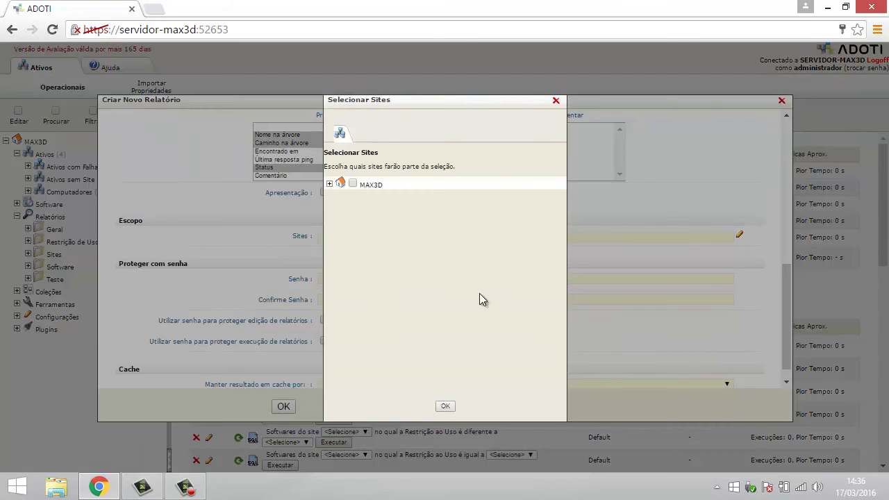
click(330, 184)
click(364, 224)
click(352, 184)
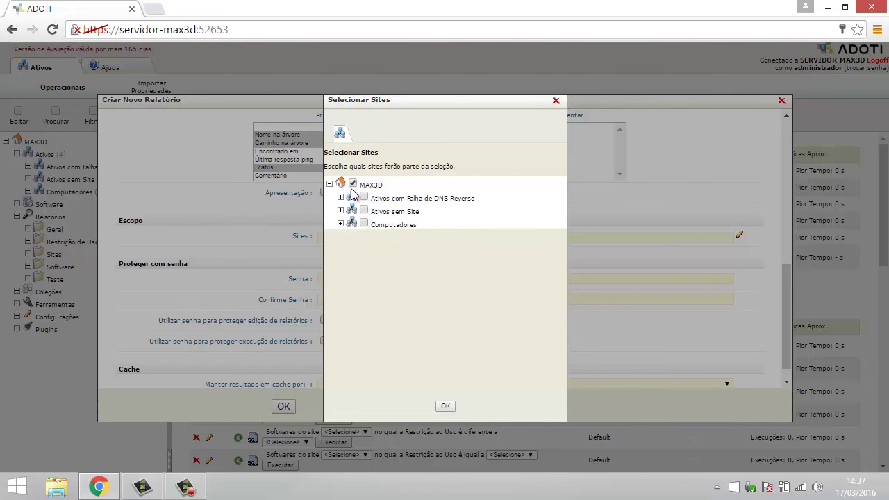
click(353, 185)
click(340, 223)
click(364, 225)
click(364, 224)
click(340, 223)
click(353, 184)
click(445, 407)
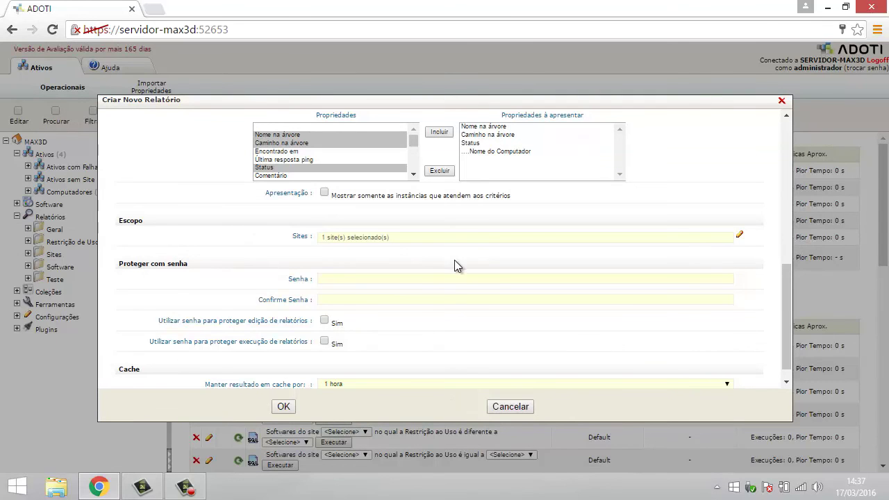
scroll(465, 305, up, 1)
scroll(465, 304, down, 1)
scroll(466, 303, up, 2)
scroll(466, 304, down, 2)
scroll(466, 304, down, 1)
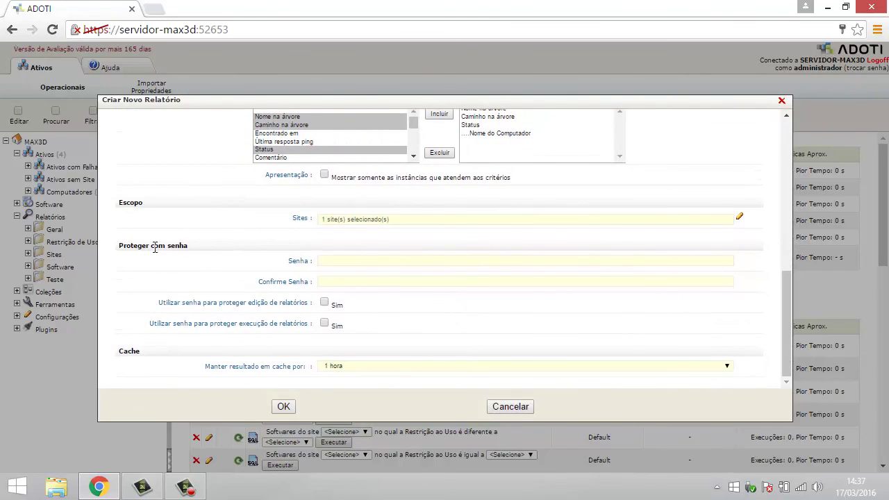
click(345, 260)
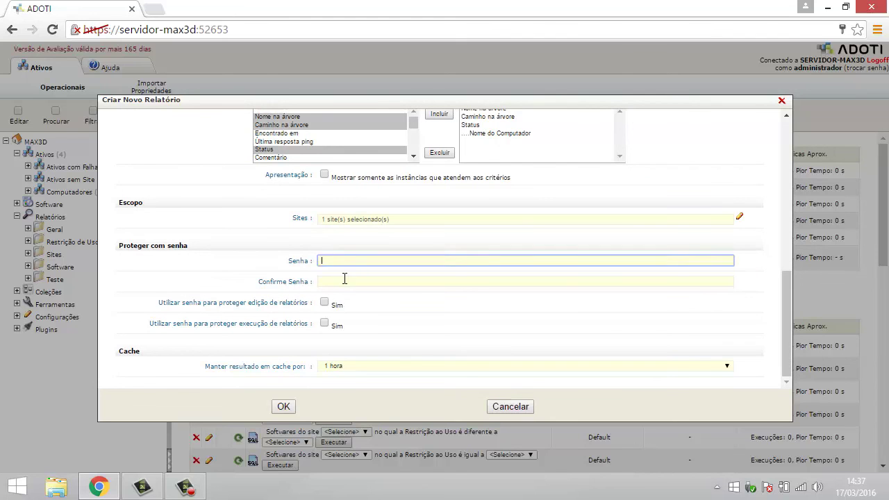
click(341, 282)
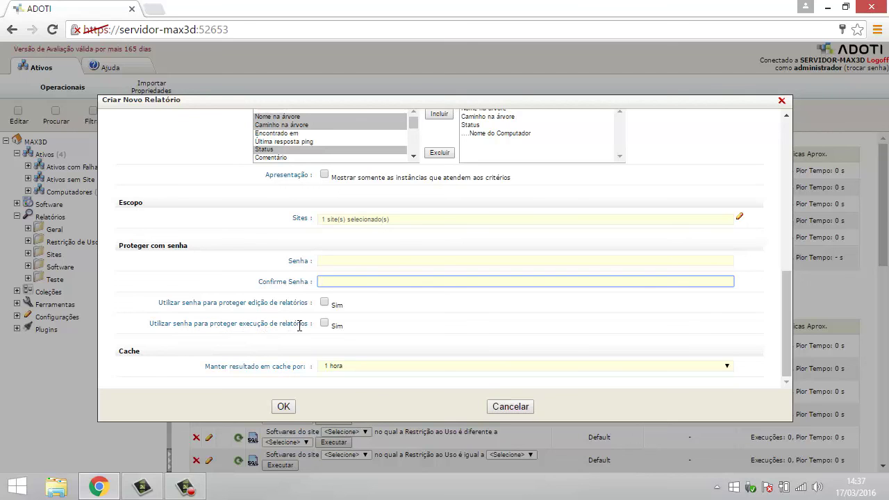
click(324, 302)
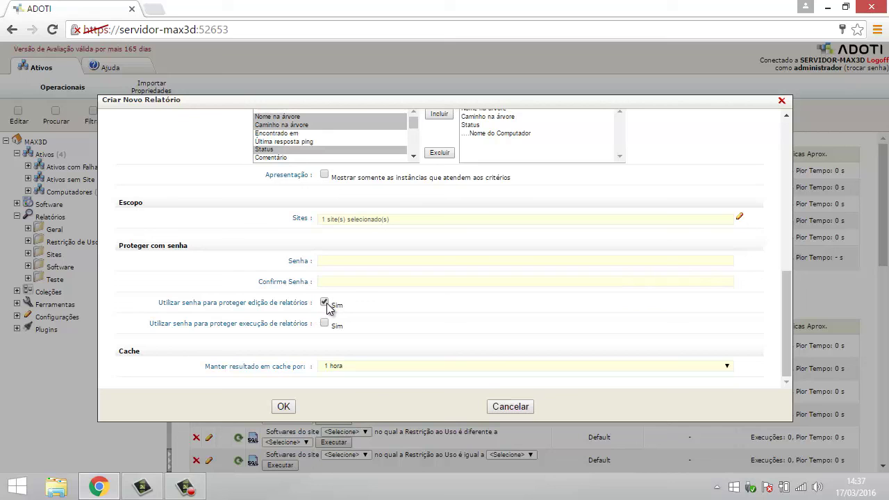
click(326, 303)
click(324, 324)
click(727, 366)
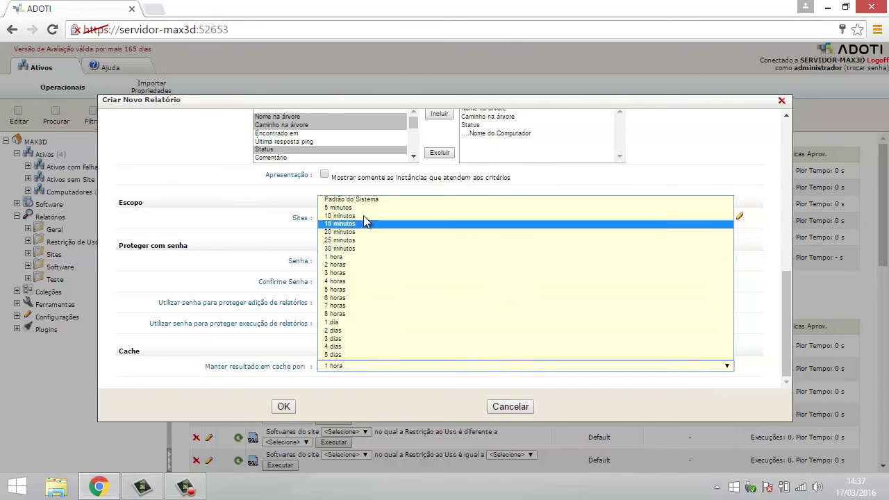
click(274, 337)
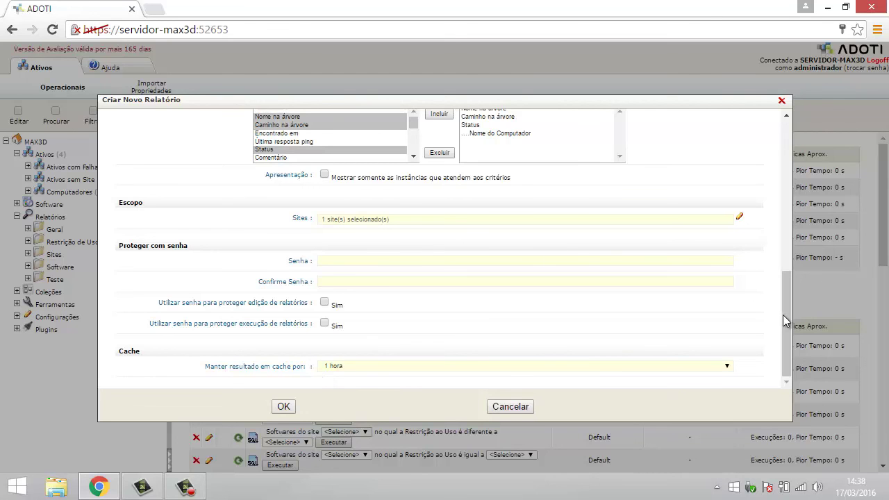
drag(790, 331, 788, 142)
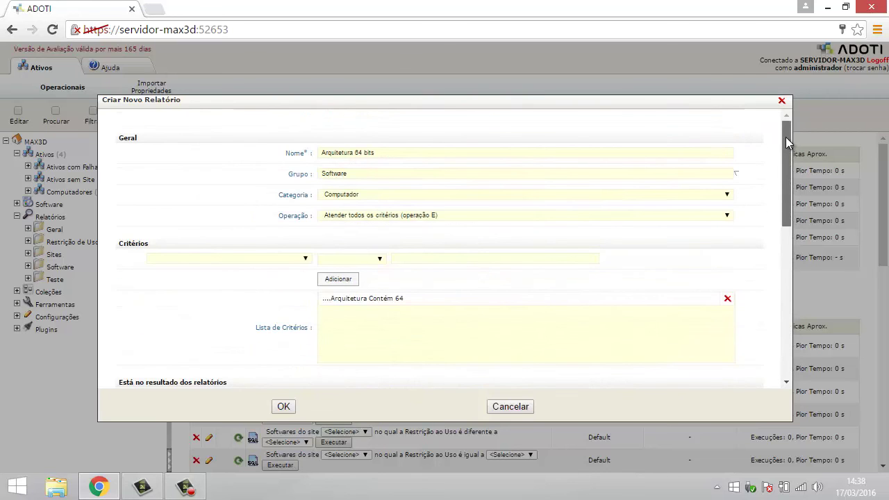
drag(787, 184, 774, 346)
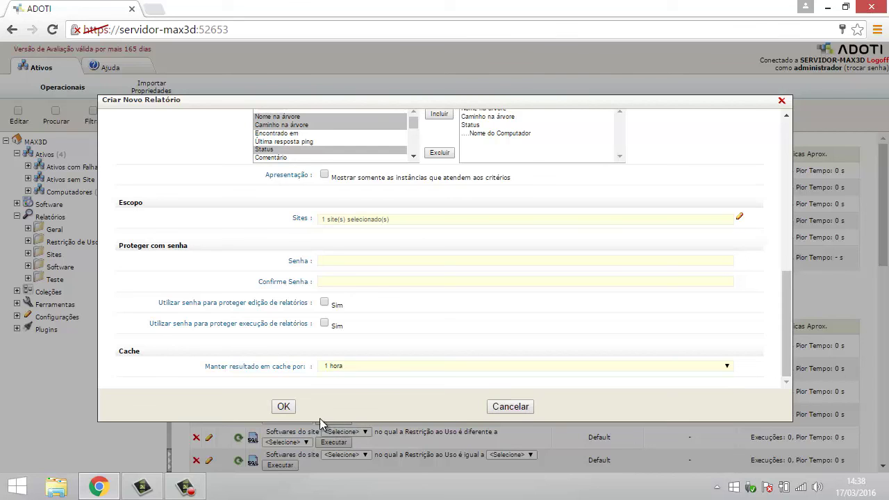
click(288, 410)
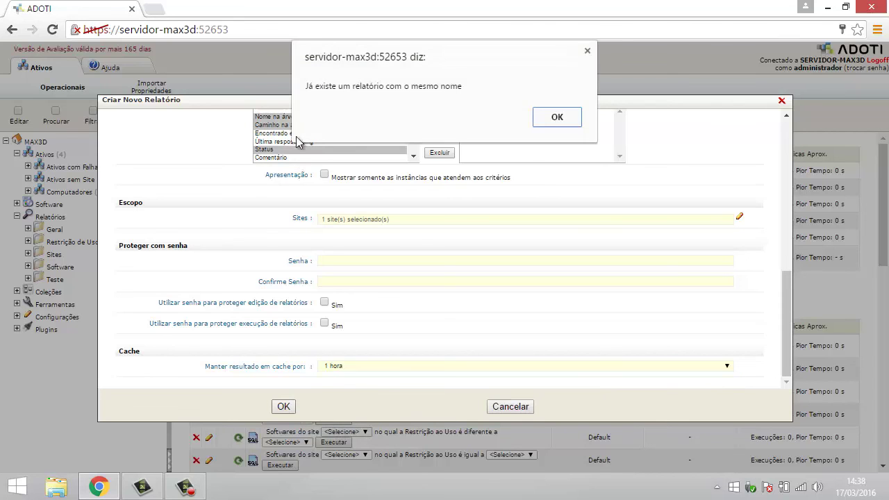
click(560, 116)
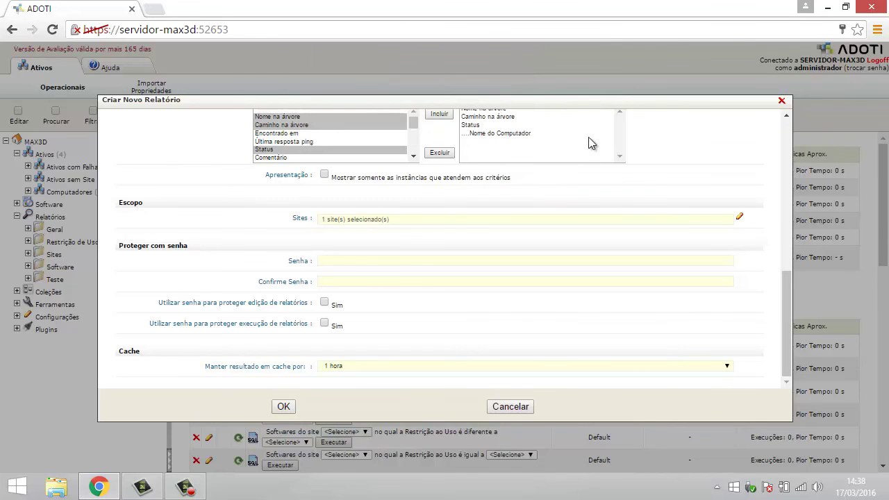
drag(786, 311, 783, 118)
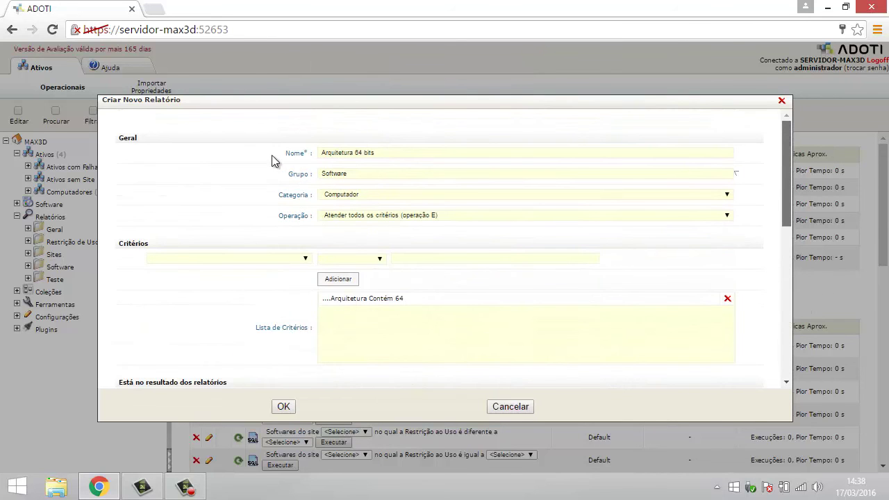
Step: Prefix the report name with 'Teste' to make 'Teste Arquitetura 64 bits', then save it
click(355, 153)
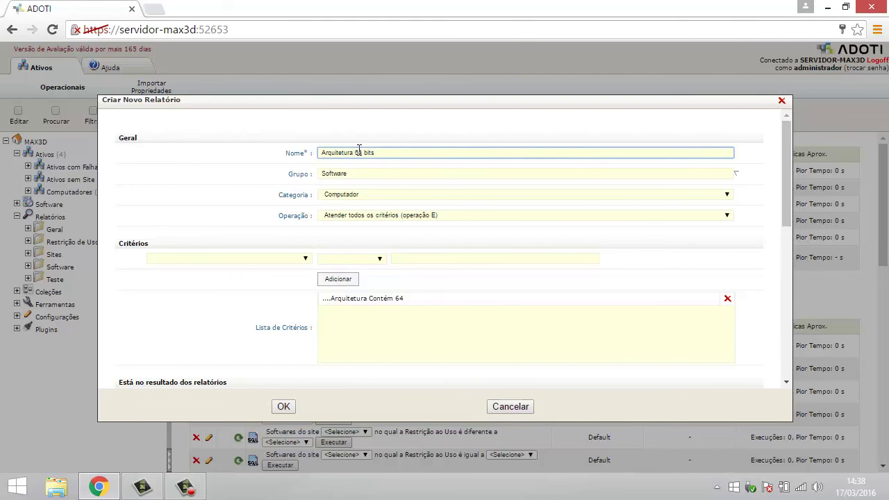
click(319, 155)
text(Teste)
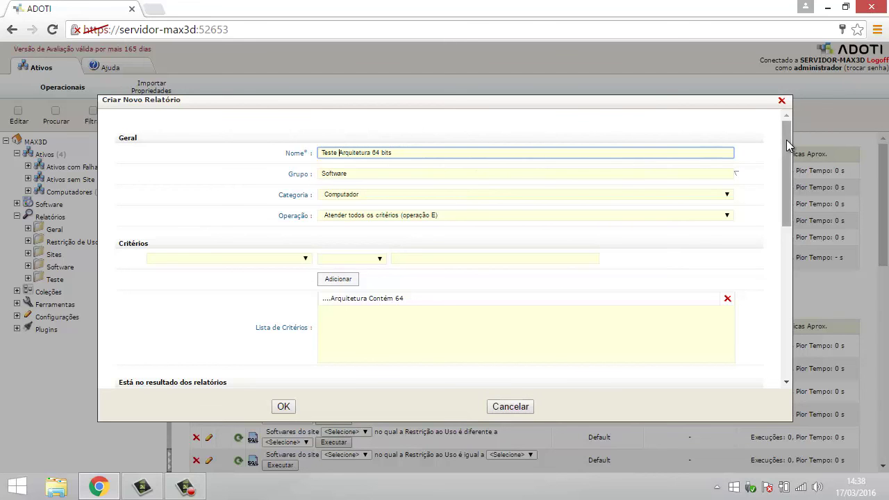
drag(788, 125, 799, 387)
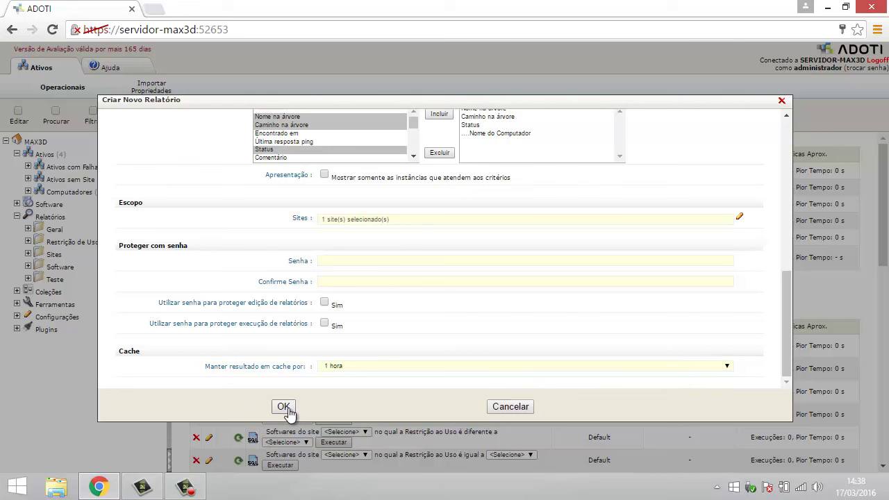
click(284, 407)
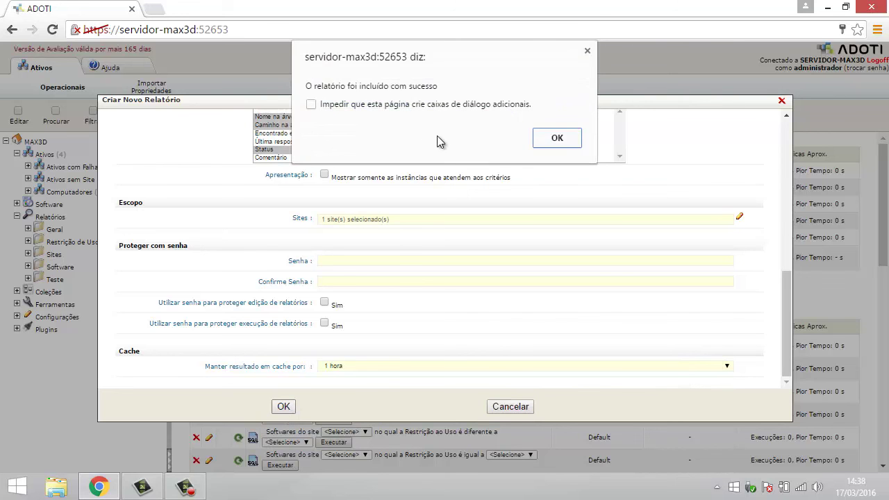
click(546, 139)
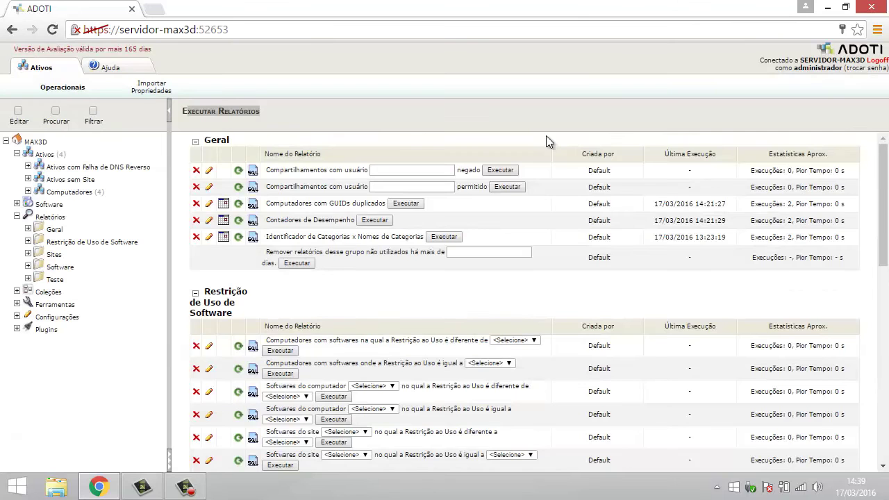
Step: Run the Teste Arquitetura 64 bits report from the Relatórios > Software group
click(61, 268)
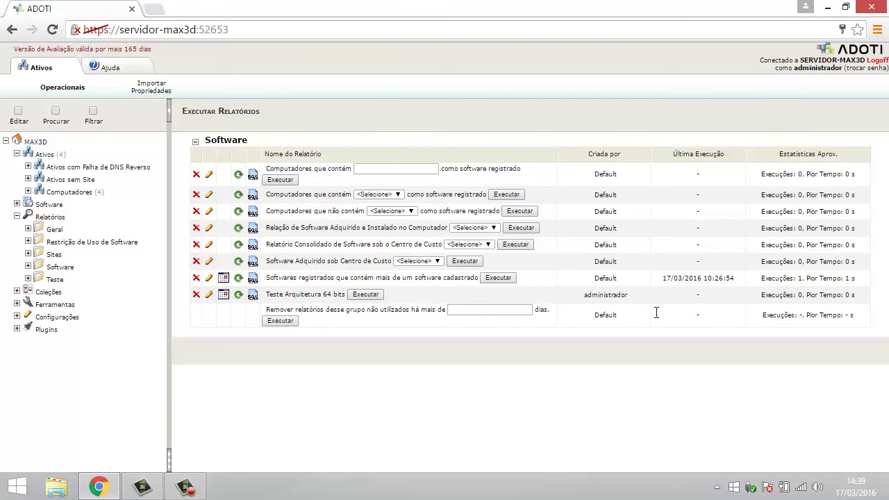
drag(269, 295, 347, 295)
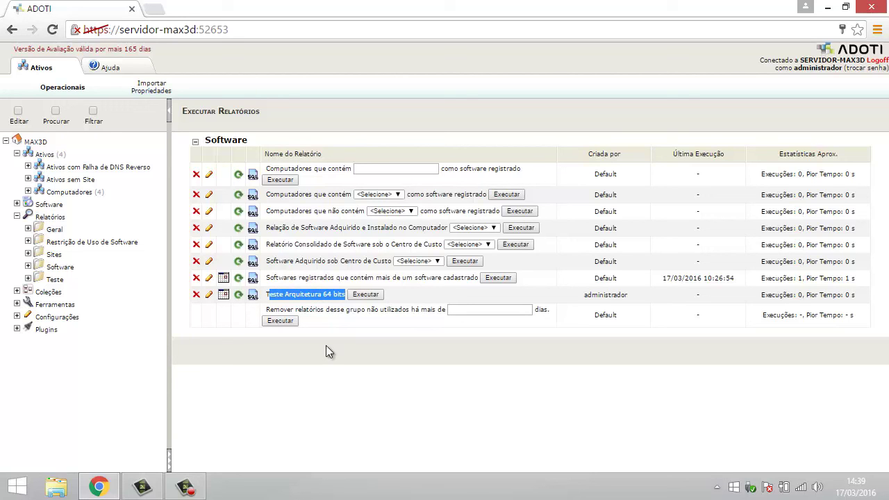
click(334, 300)
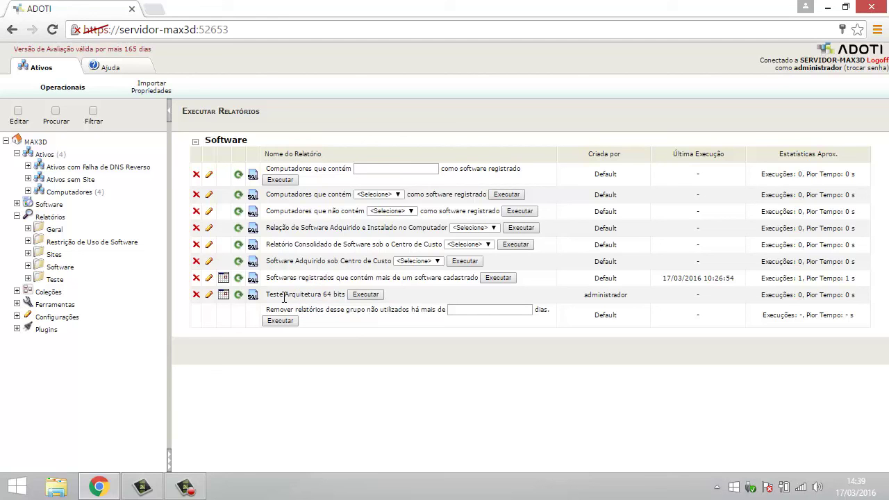
click(371, 297)
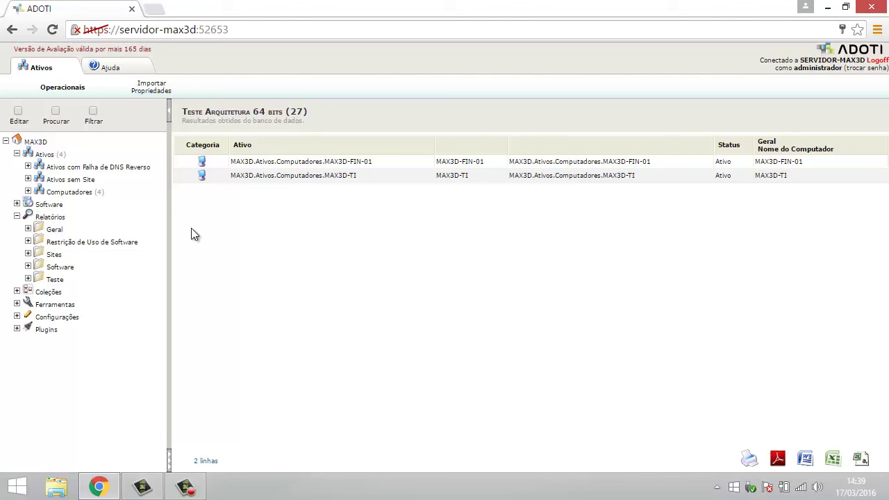
Step: Expand the Computadores branch to list all four machines
click(28, 192)
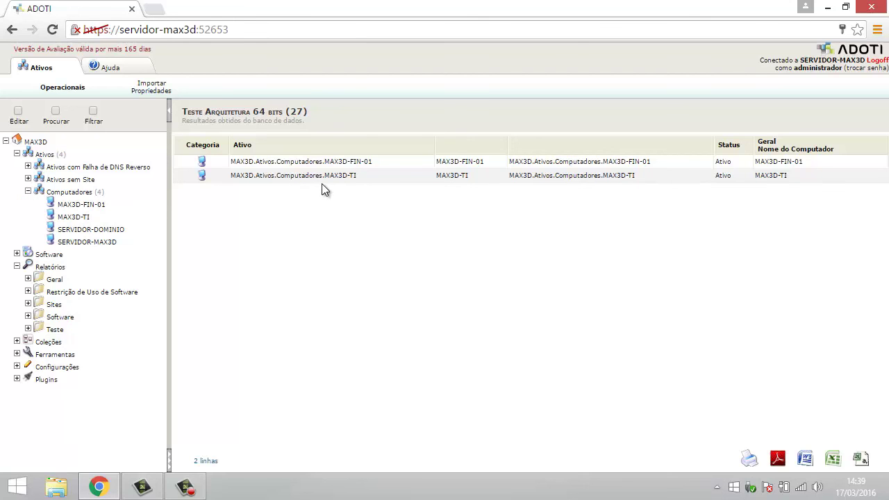
Step: Check MAX3D-TI's Resumo, showing Windows 8.1 Pro (64-bit) as its operating system
click(77, 219)
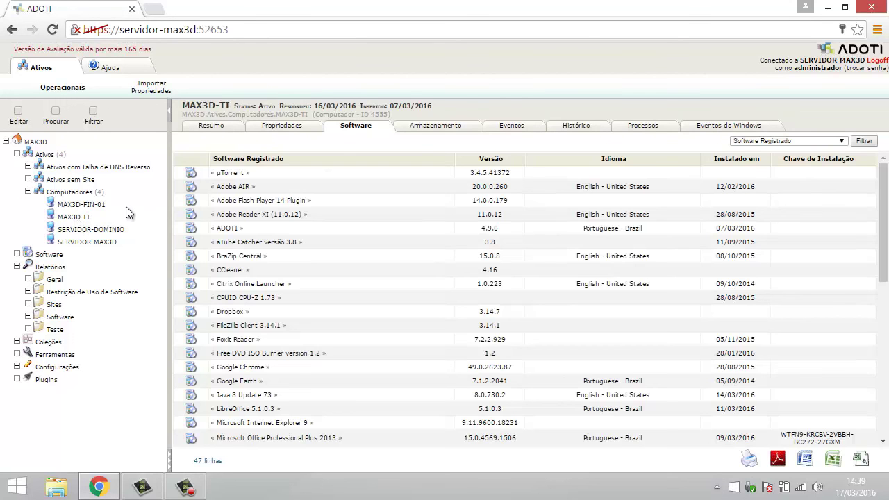
click(211, 127)
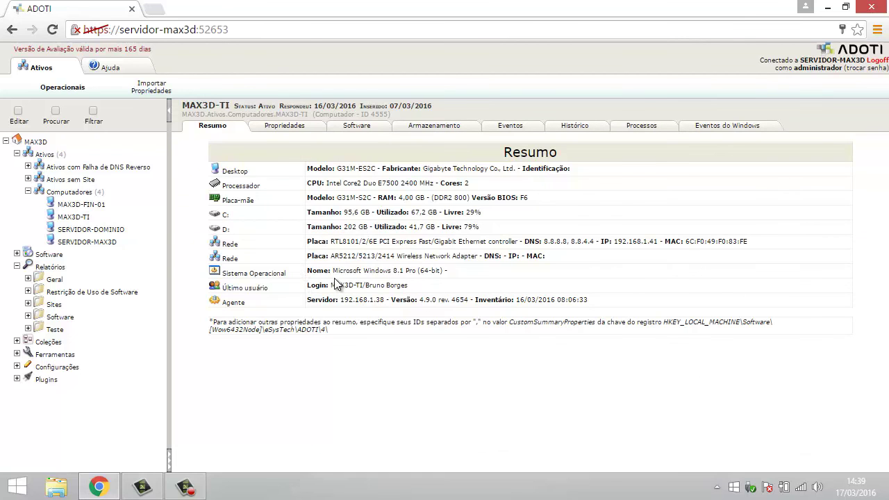
drag(333, 272, 458, 277)
click(81, 218)
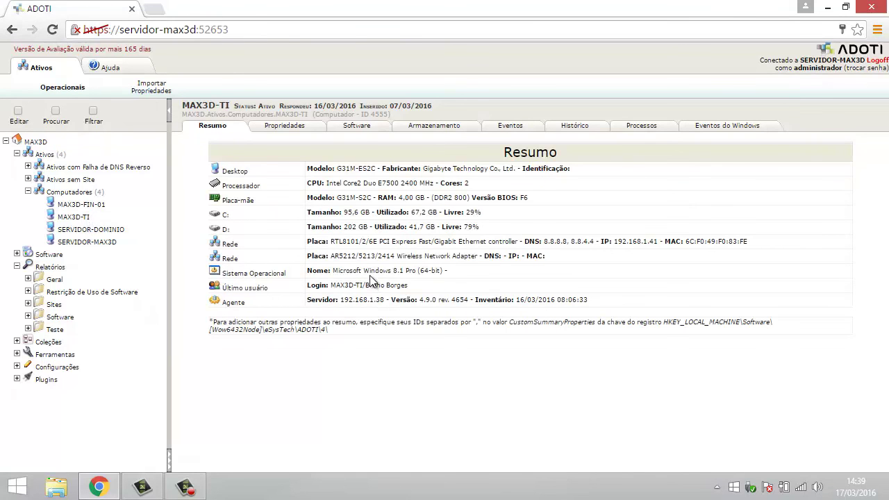
drag(370, 271, 449, 272)
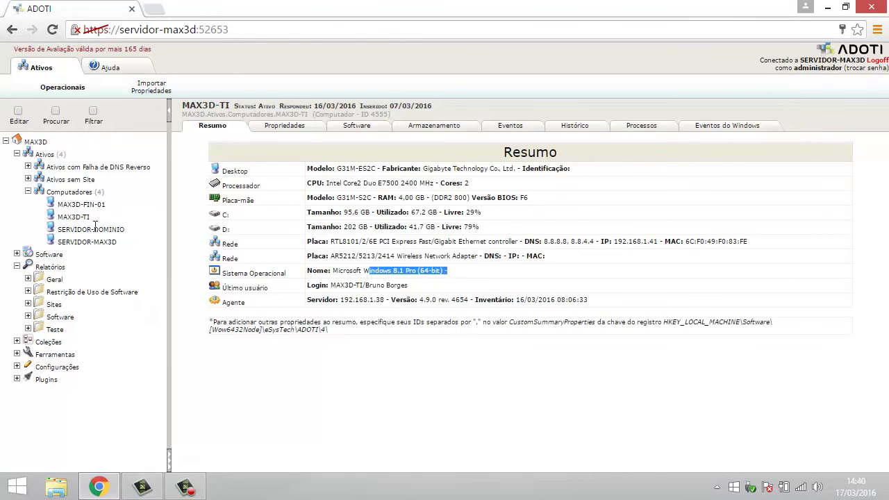
Step: Compare MAX3D-FIN-01, SERVIDOR-DOMINIO and SERVIDOR-MAX3D (both servers 32-bit), then return to Relatórios
click(81, 206)
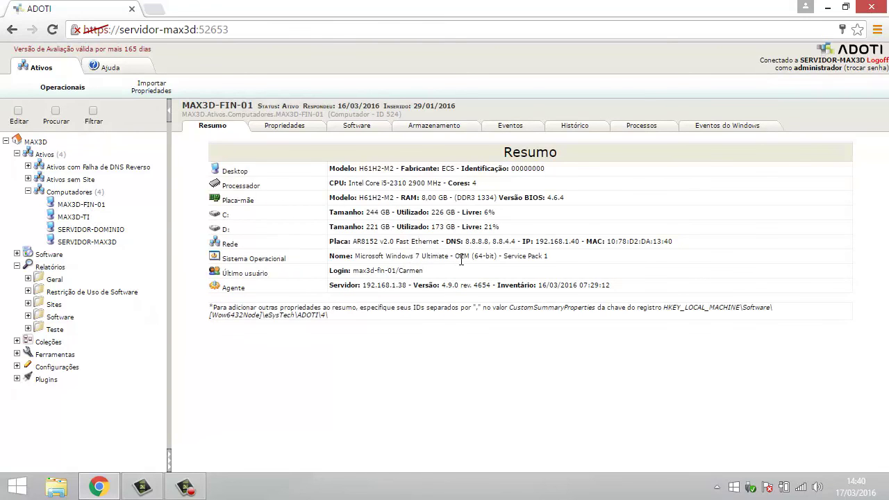
click(73, 231)
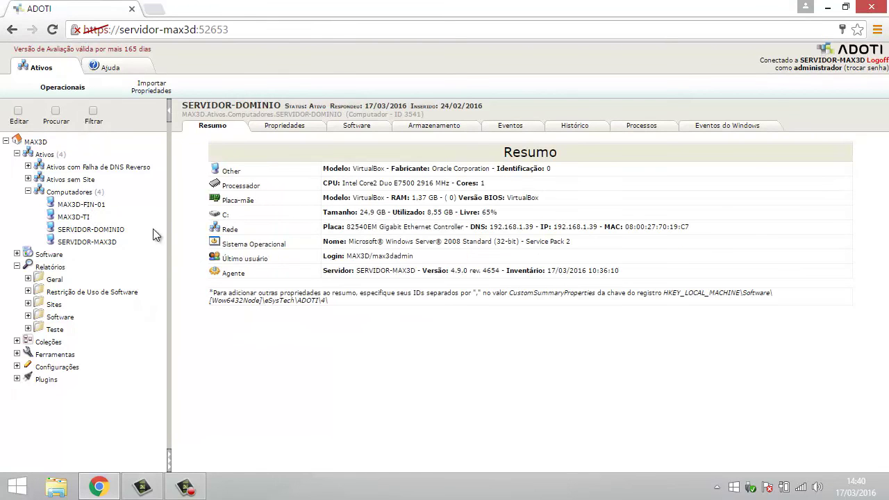
drag(494, 241, 519, 241)
click(100, 243)
drag(518, 274, 539, 273)
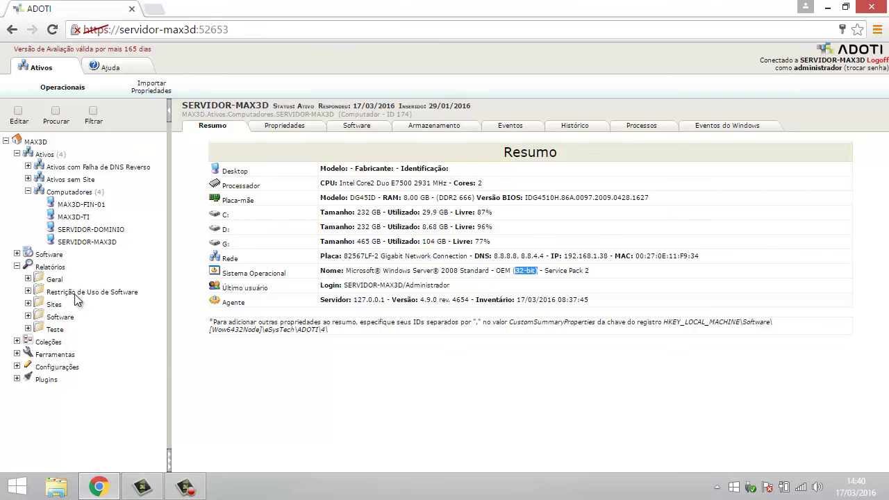
click(51, 269)
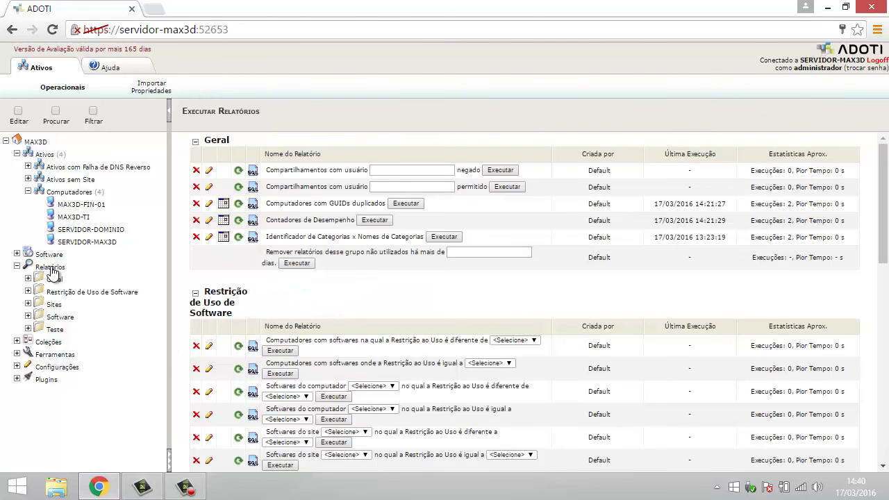
Step: Open the schedule for Teste Arquitetura 64 bits from the Software report group
click(57, 319)
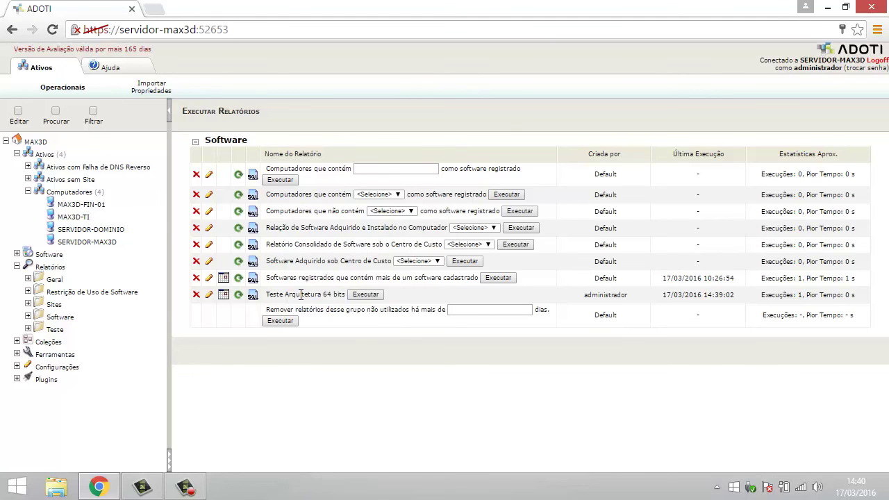
click(224, 298)
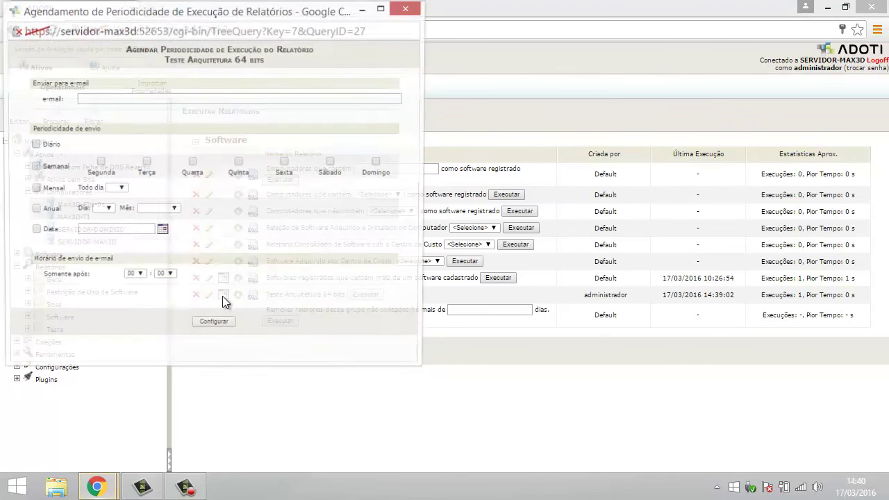
Step: Enter the recipient's e-mail address and set the sending frequency to Diário
drag(197, 10, 324, 48)
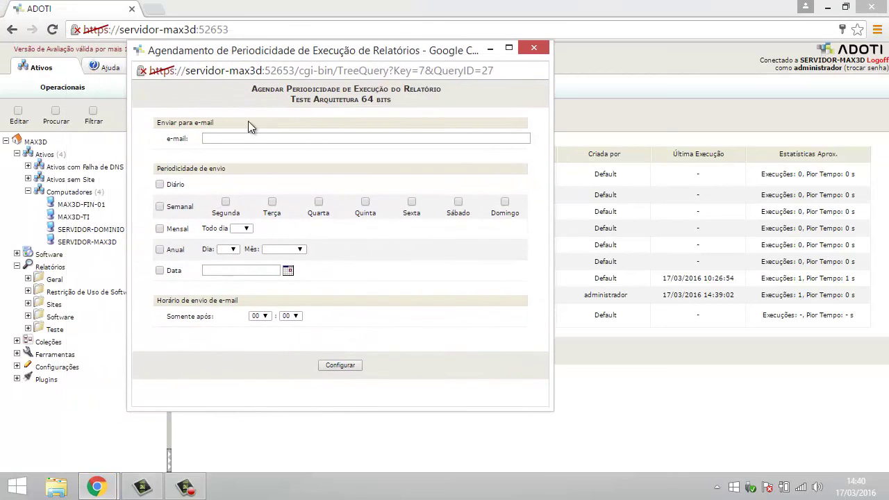
click(239, 135)
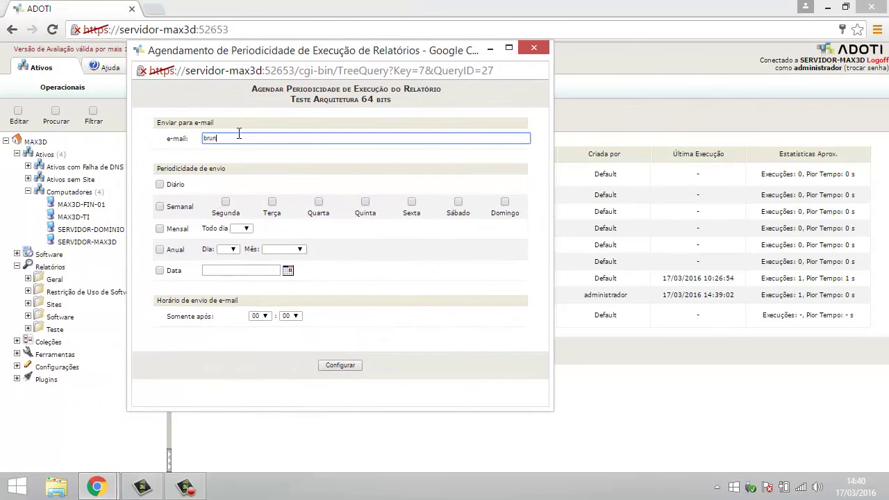
click(159, 187)
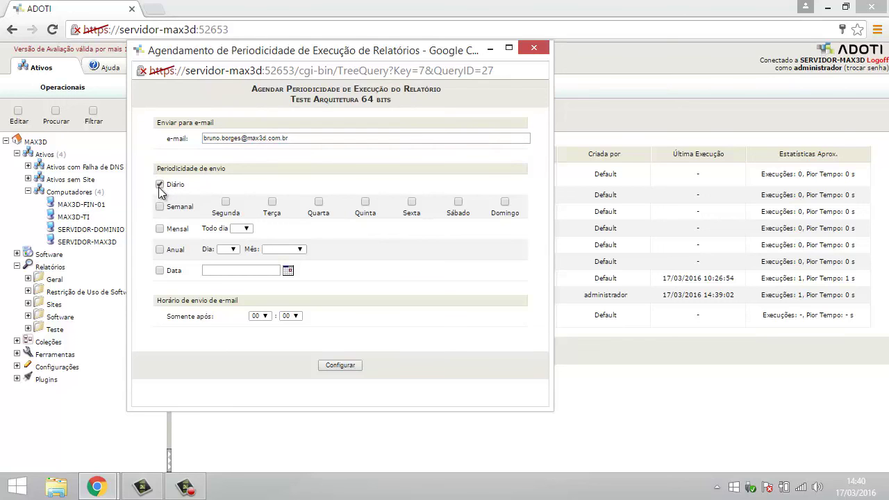
click(159, 186)
click(160, 228)
click(248, 229)
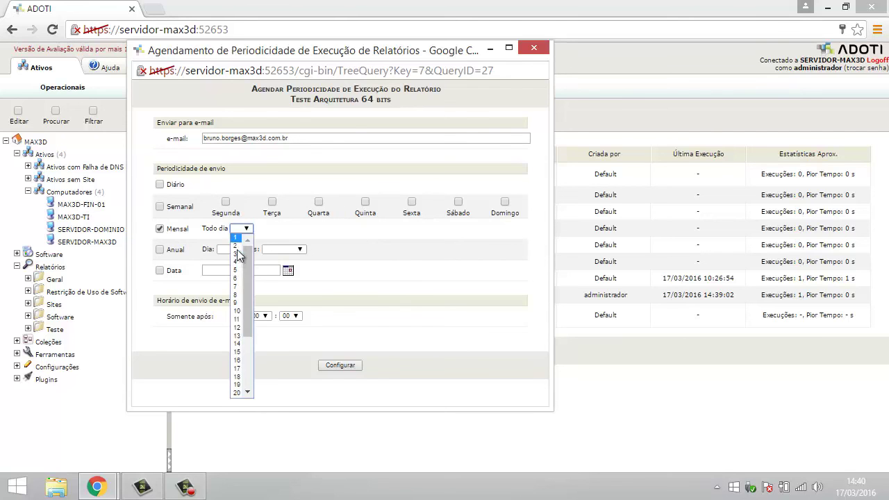
click(241, 270)
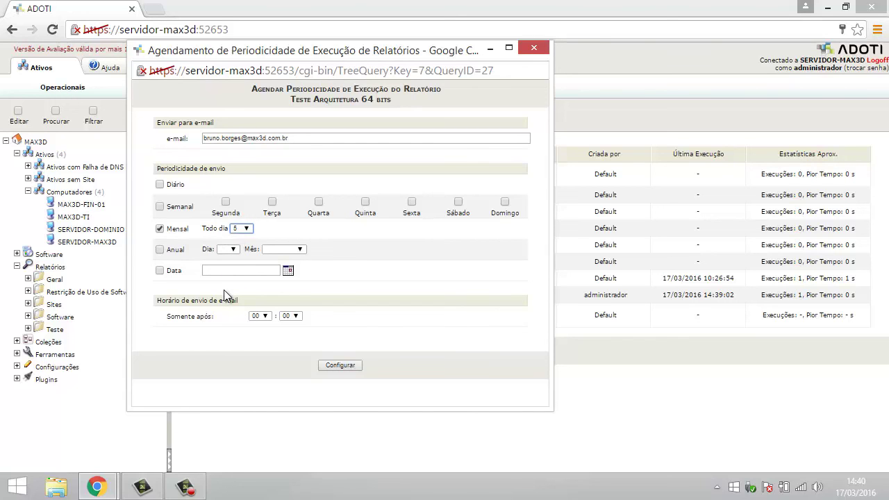
click(160, 229)
click(160, 271)
click(160, 271)
click(160, 184)
Step: Restrict sending to Somente após 18:00 and submit the schedule with Configurar
drag(177, 317, 221, 318)
click(266, 319)
click(224, 360)
click(266, 318)
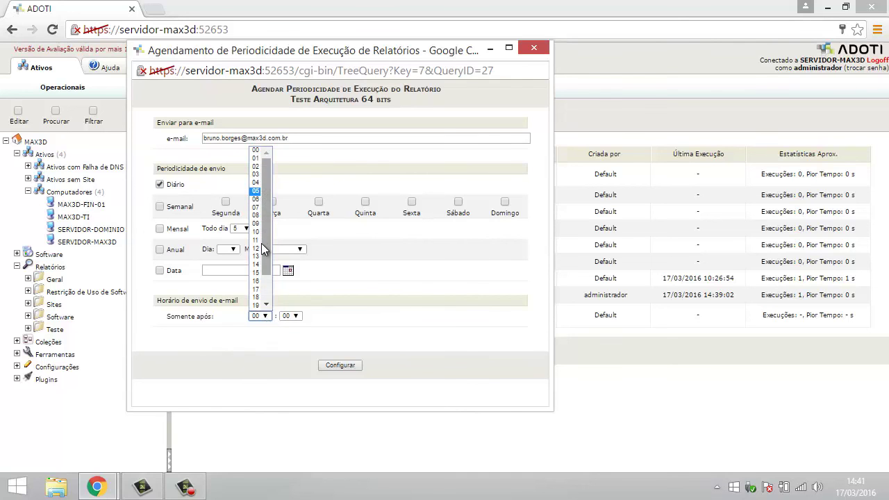
click(256, 298)
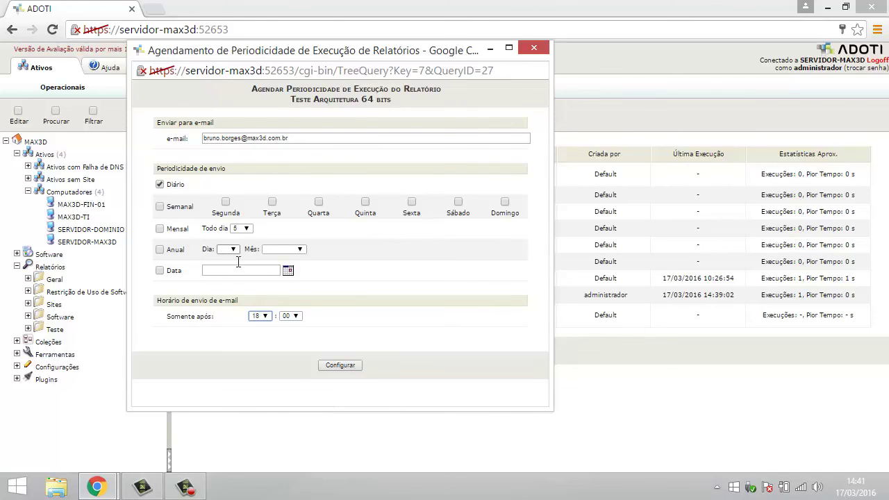
click(342, 370)
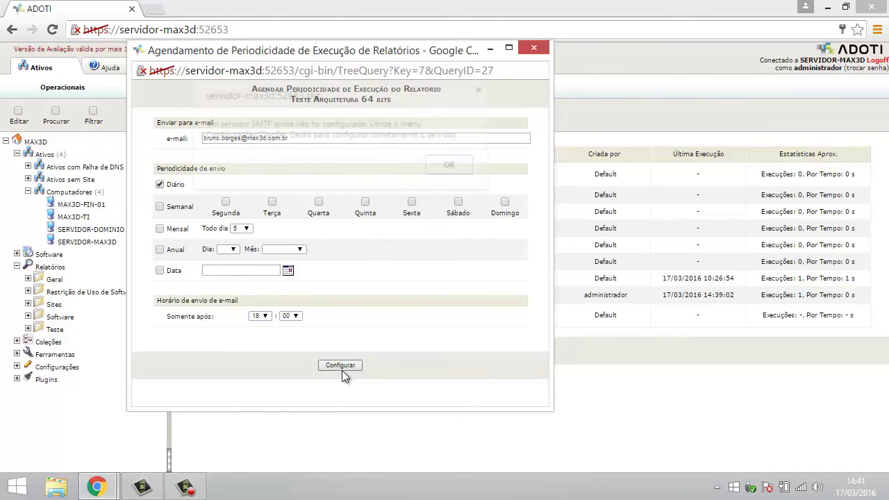
Step: Dismiss the SMTP warning and success alerts, reopen the schedule to verify it, then close it
click(448, 166)
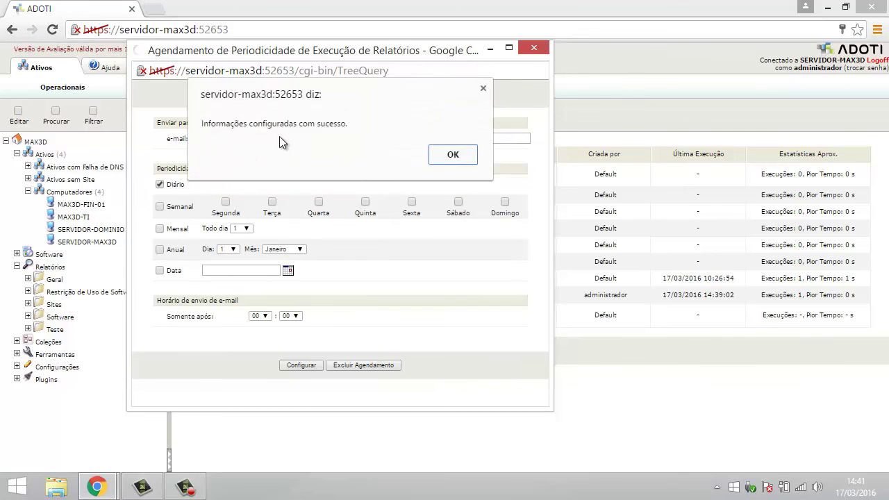
click(453, 155)
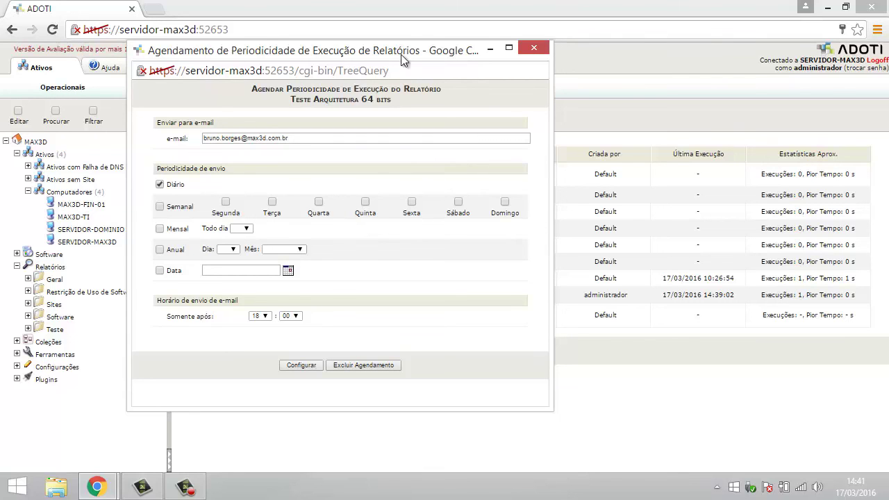
drag(421, 57, 489, 75)
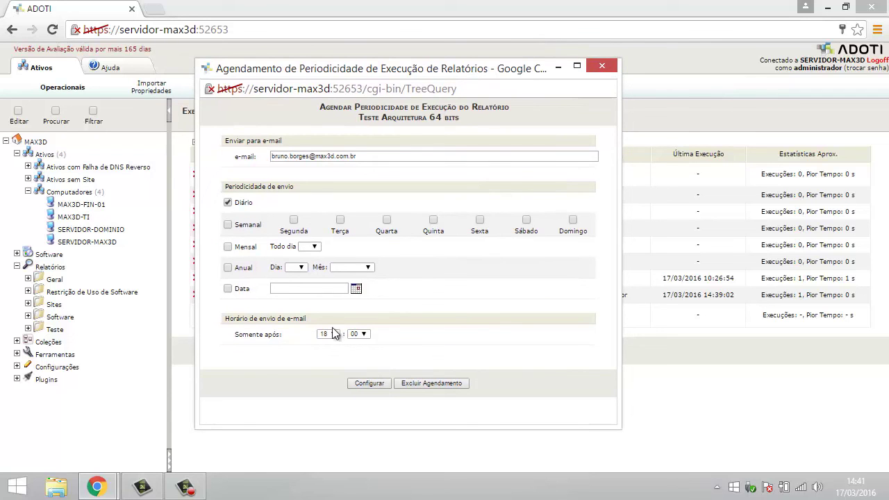
click(601, 67)
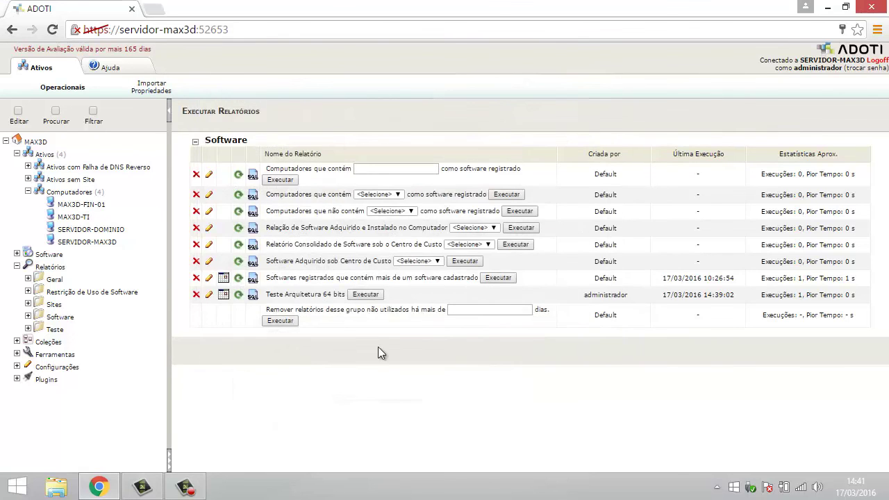
click(223, 296)
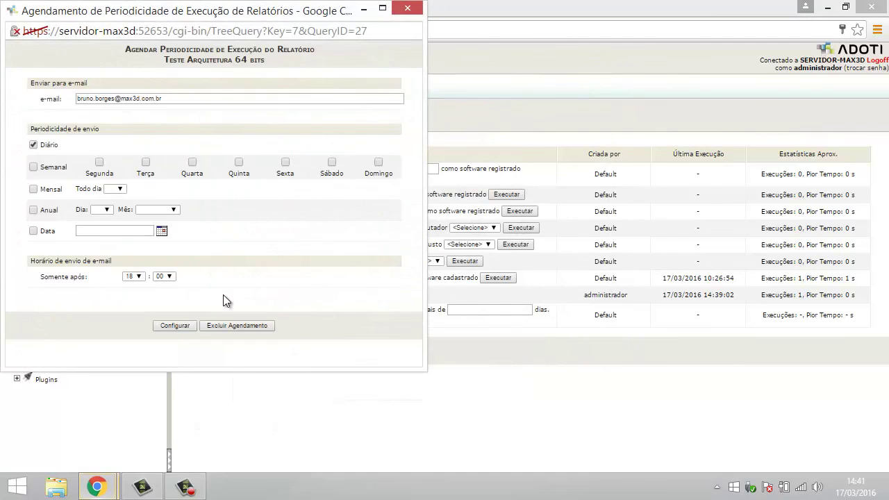
click(407, 8)
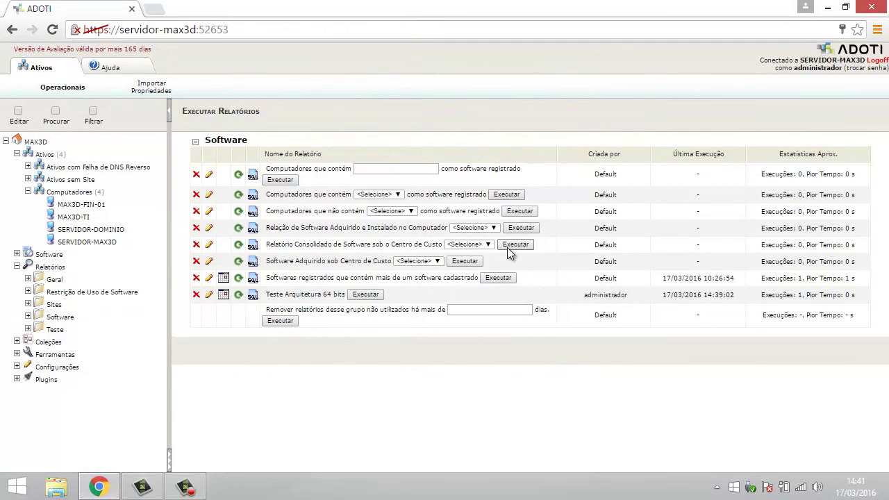